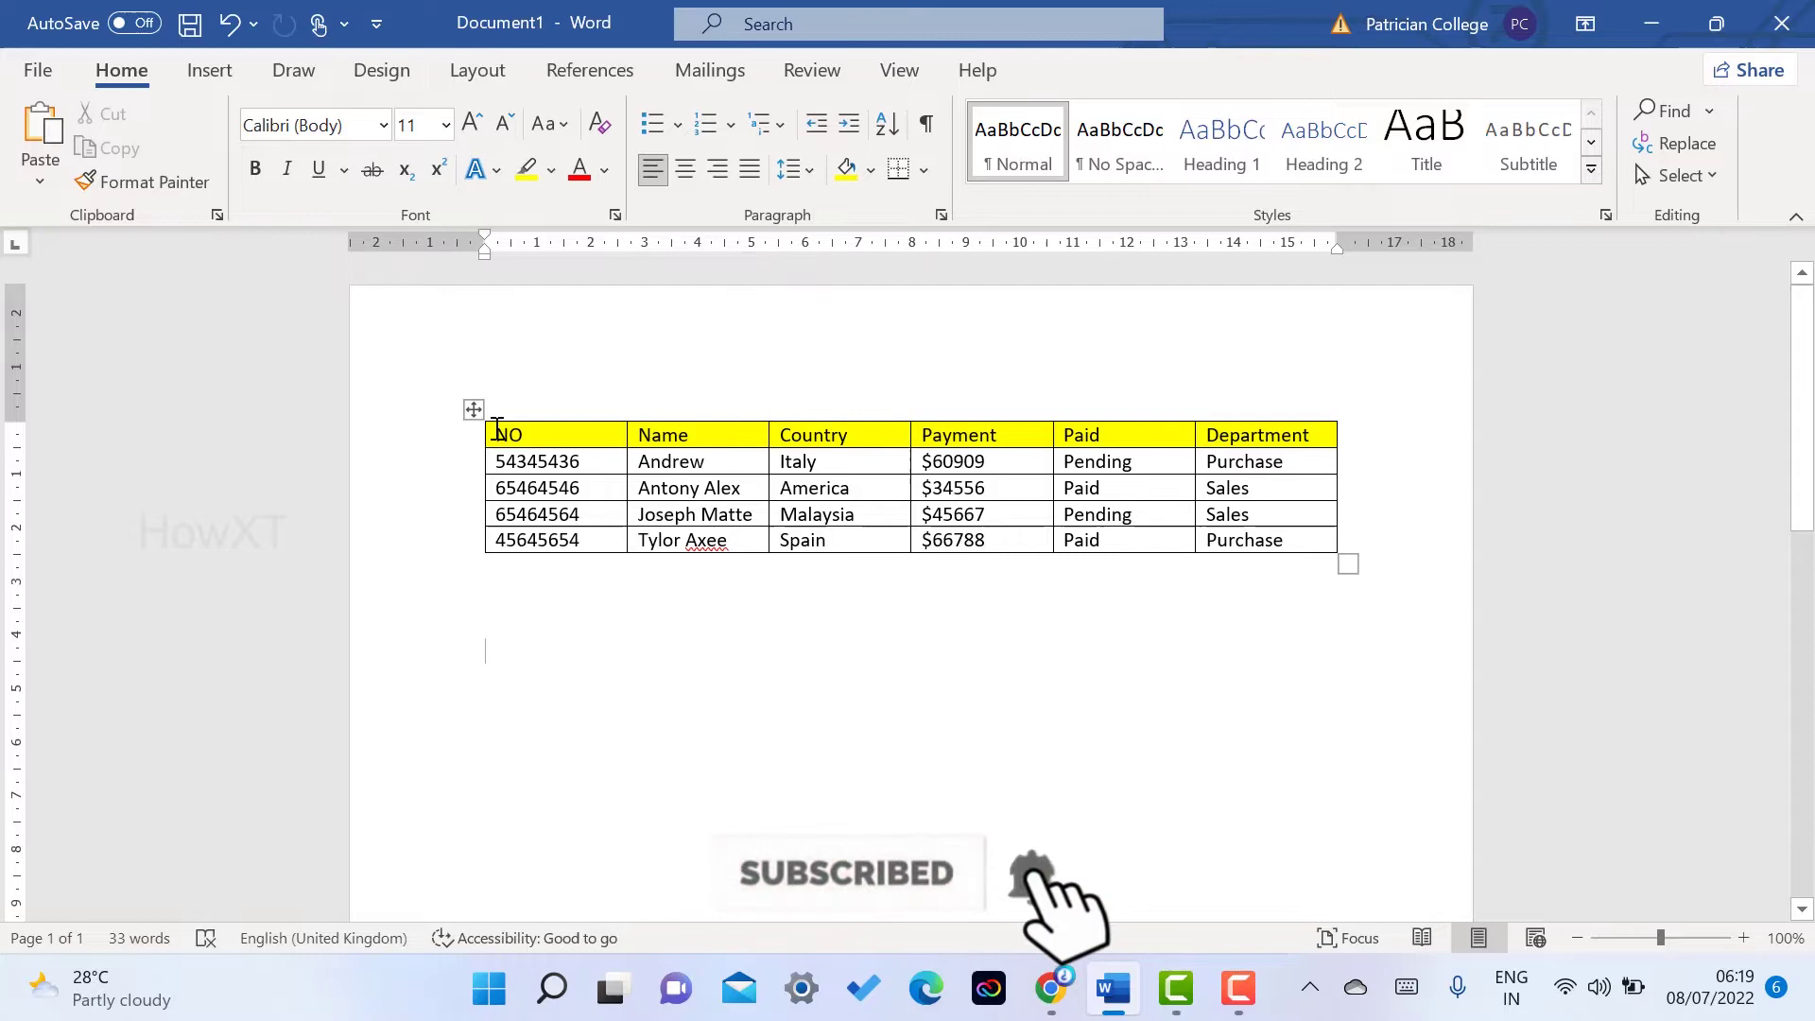
# Step: Select the whole payment table using its table move handle
pyautogui.click(539, 565)
pyautogui.scroll(2, 540, 564)
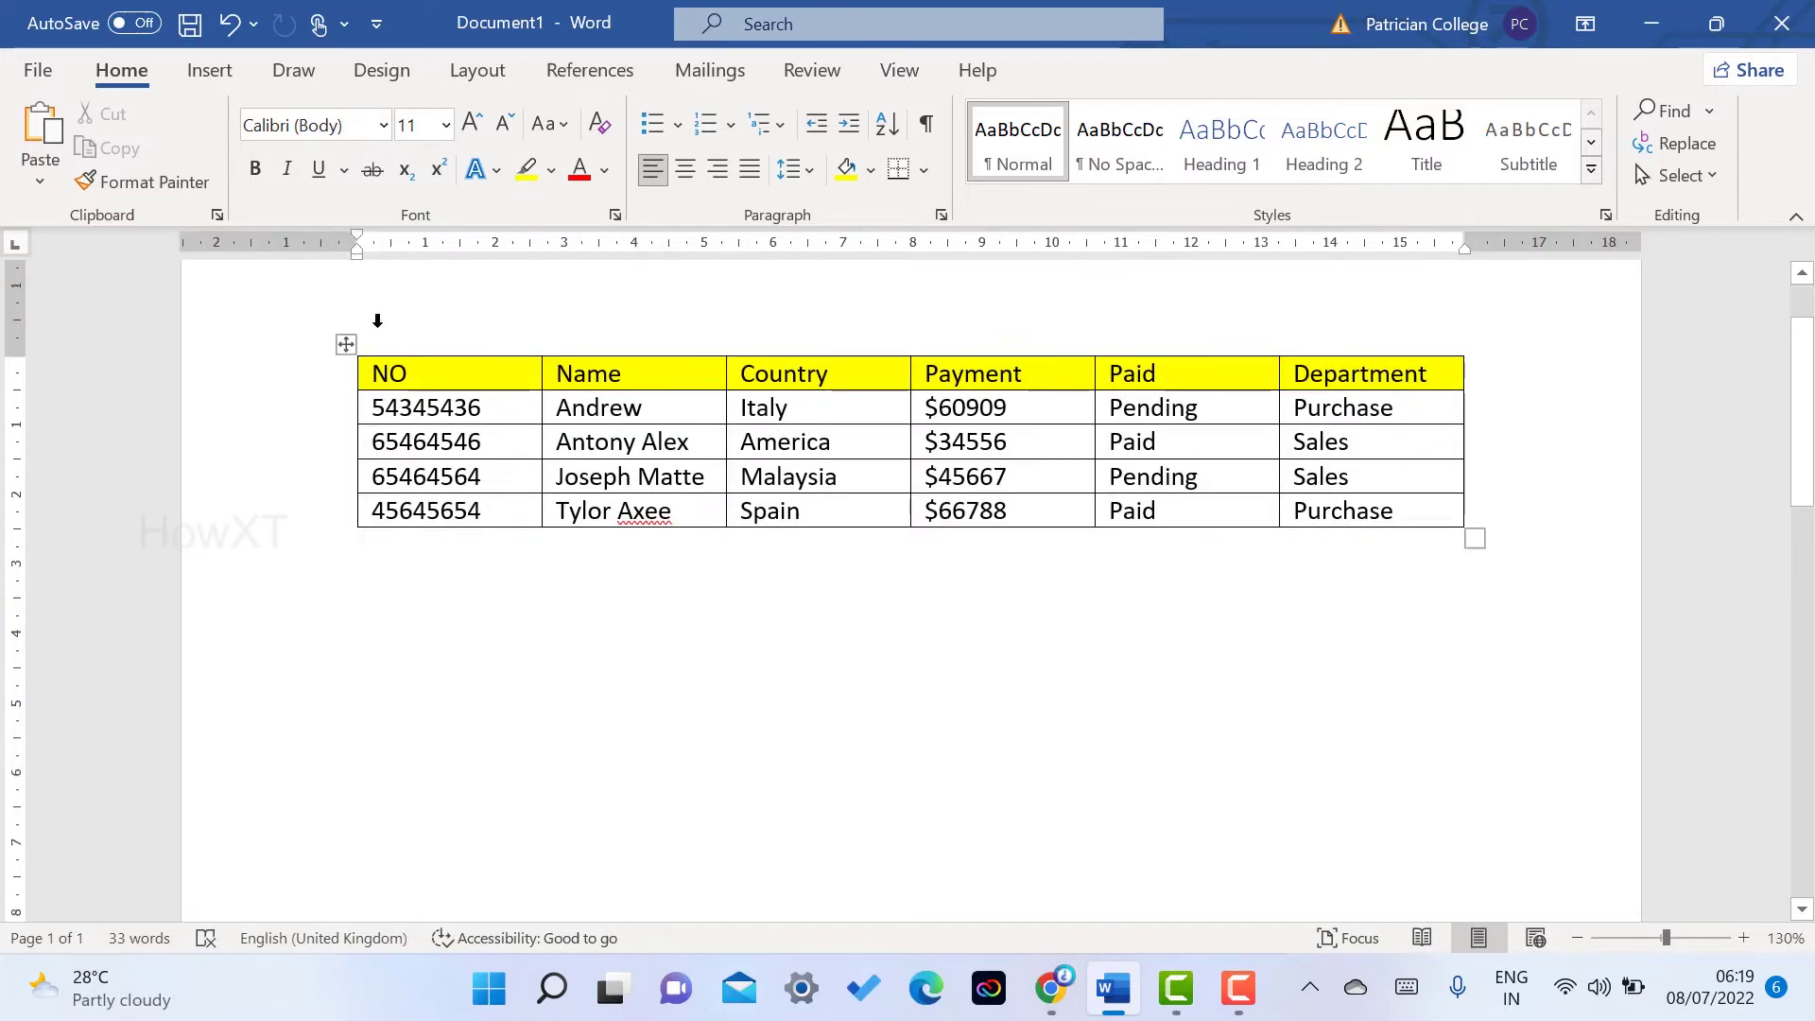
pyautogui.scroll(4, 326, 433)
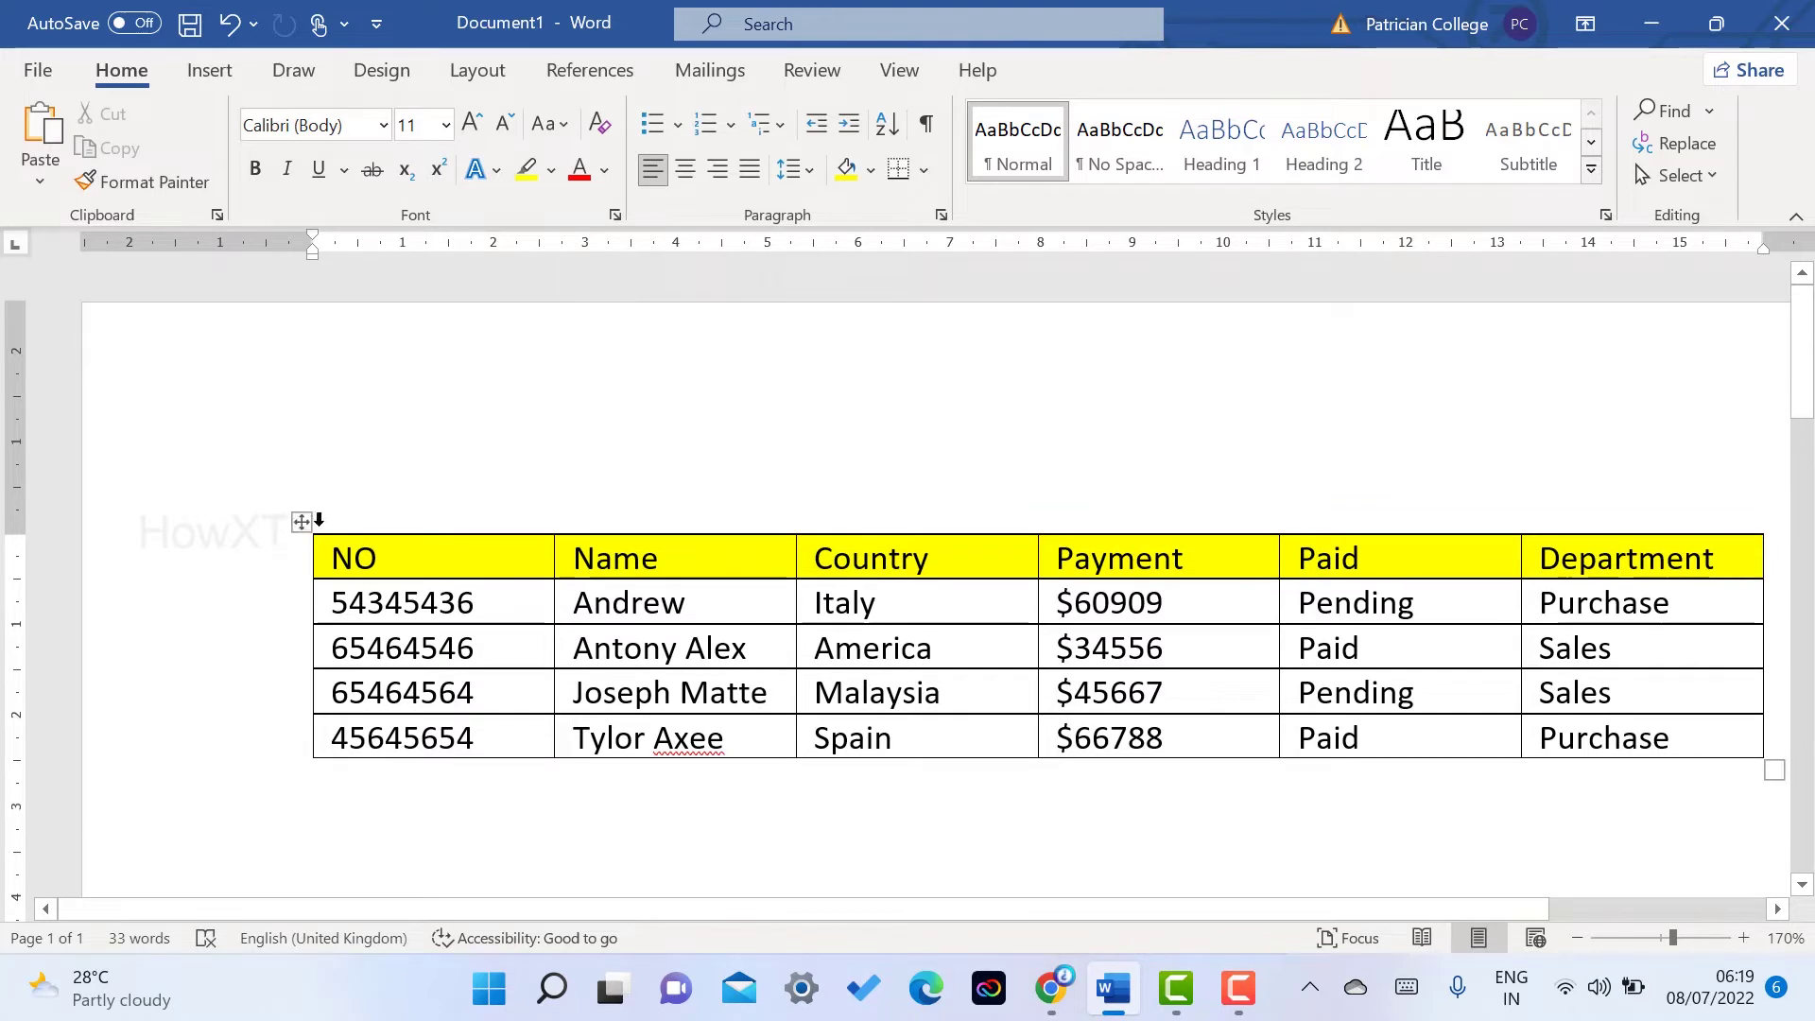
pyautogui.click(298, 522)
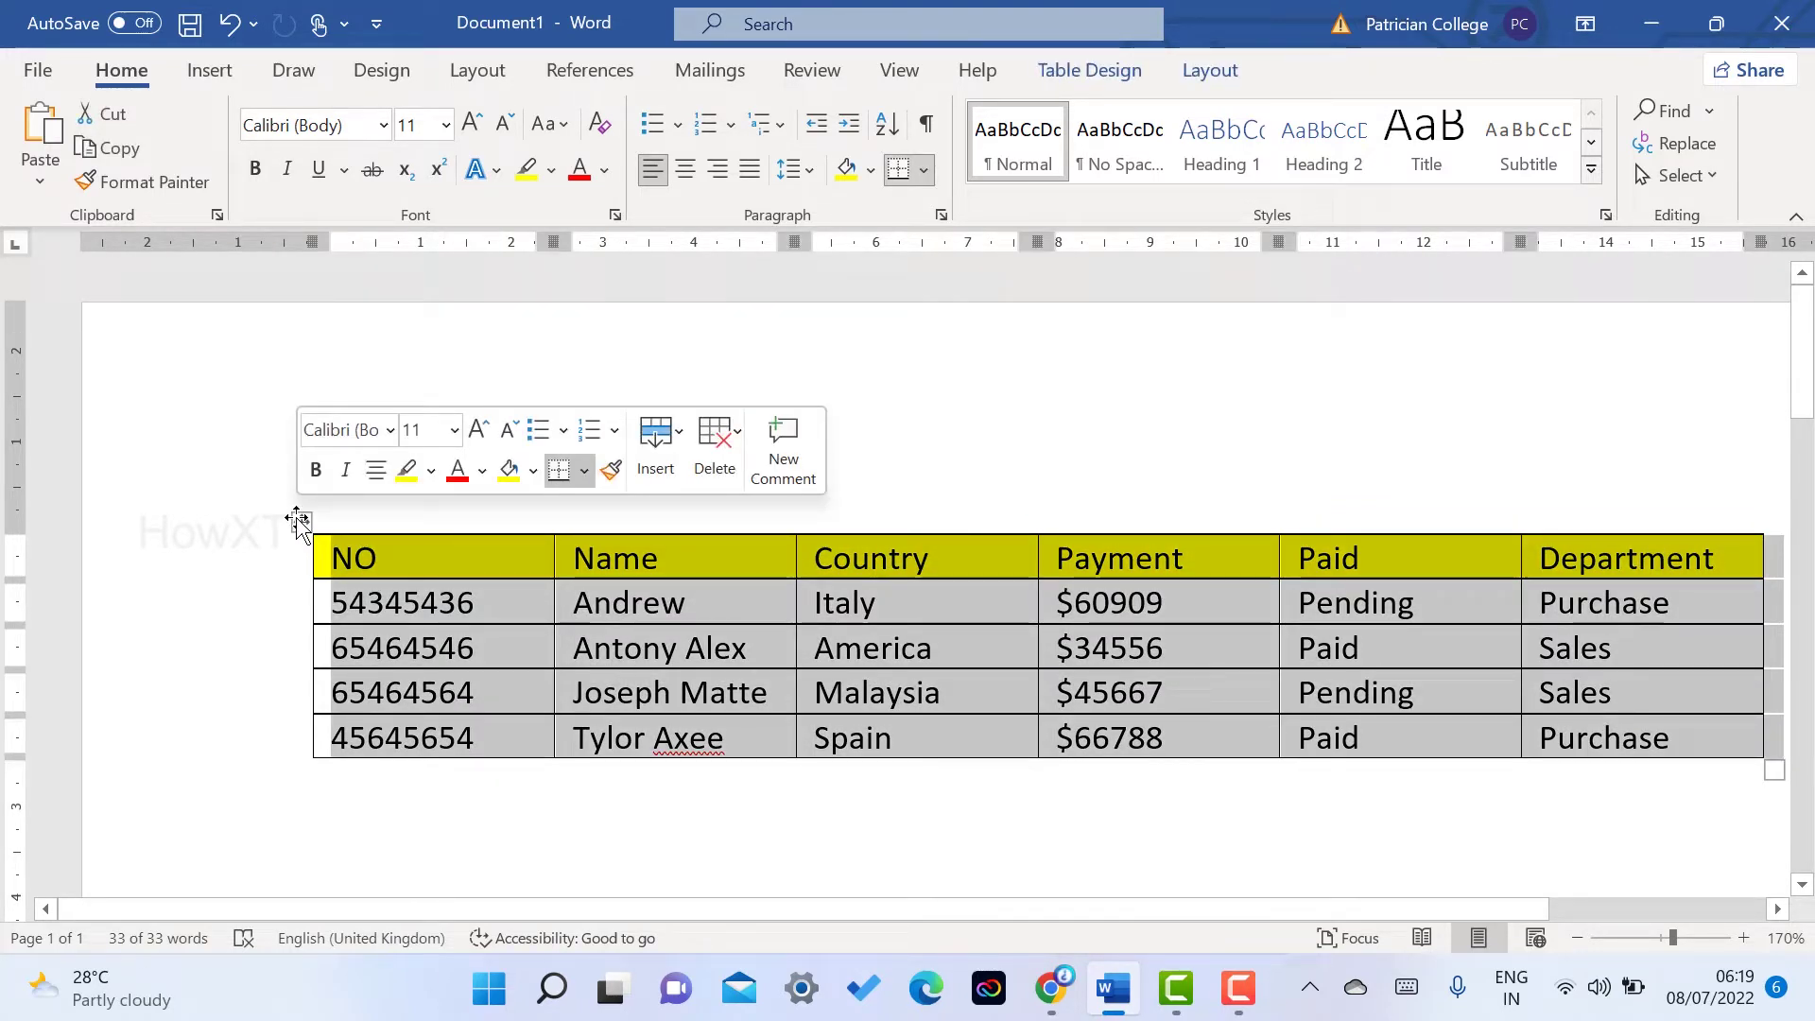
pyautogui.click(313, 797)
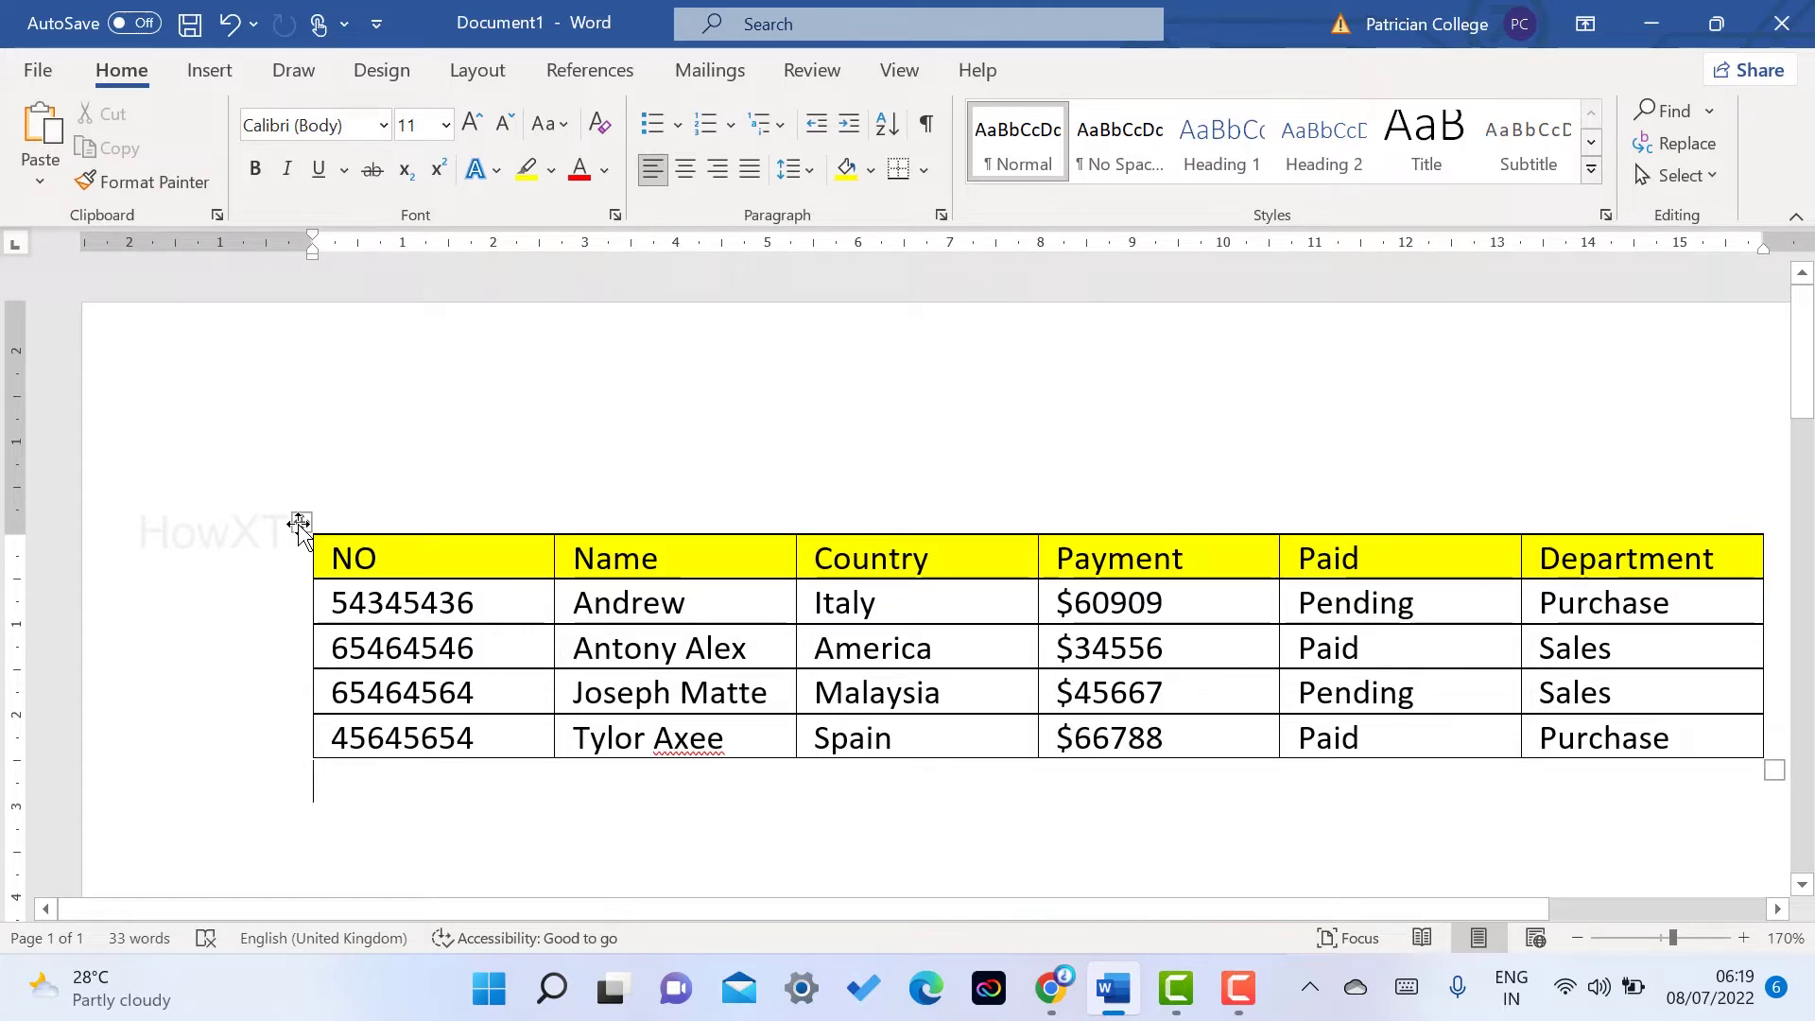
pyautogui.click(299, 526)
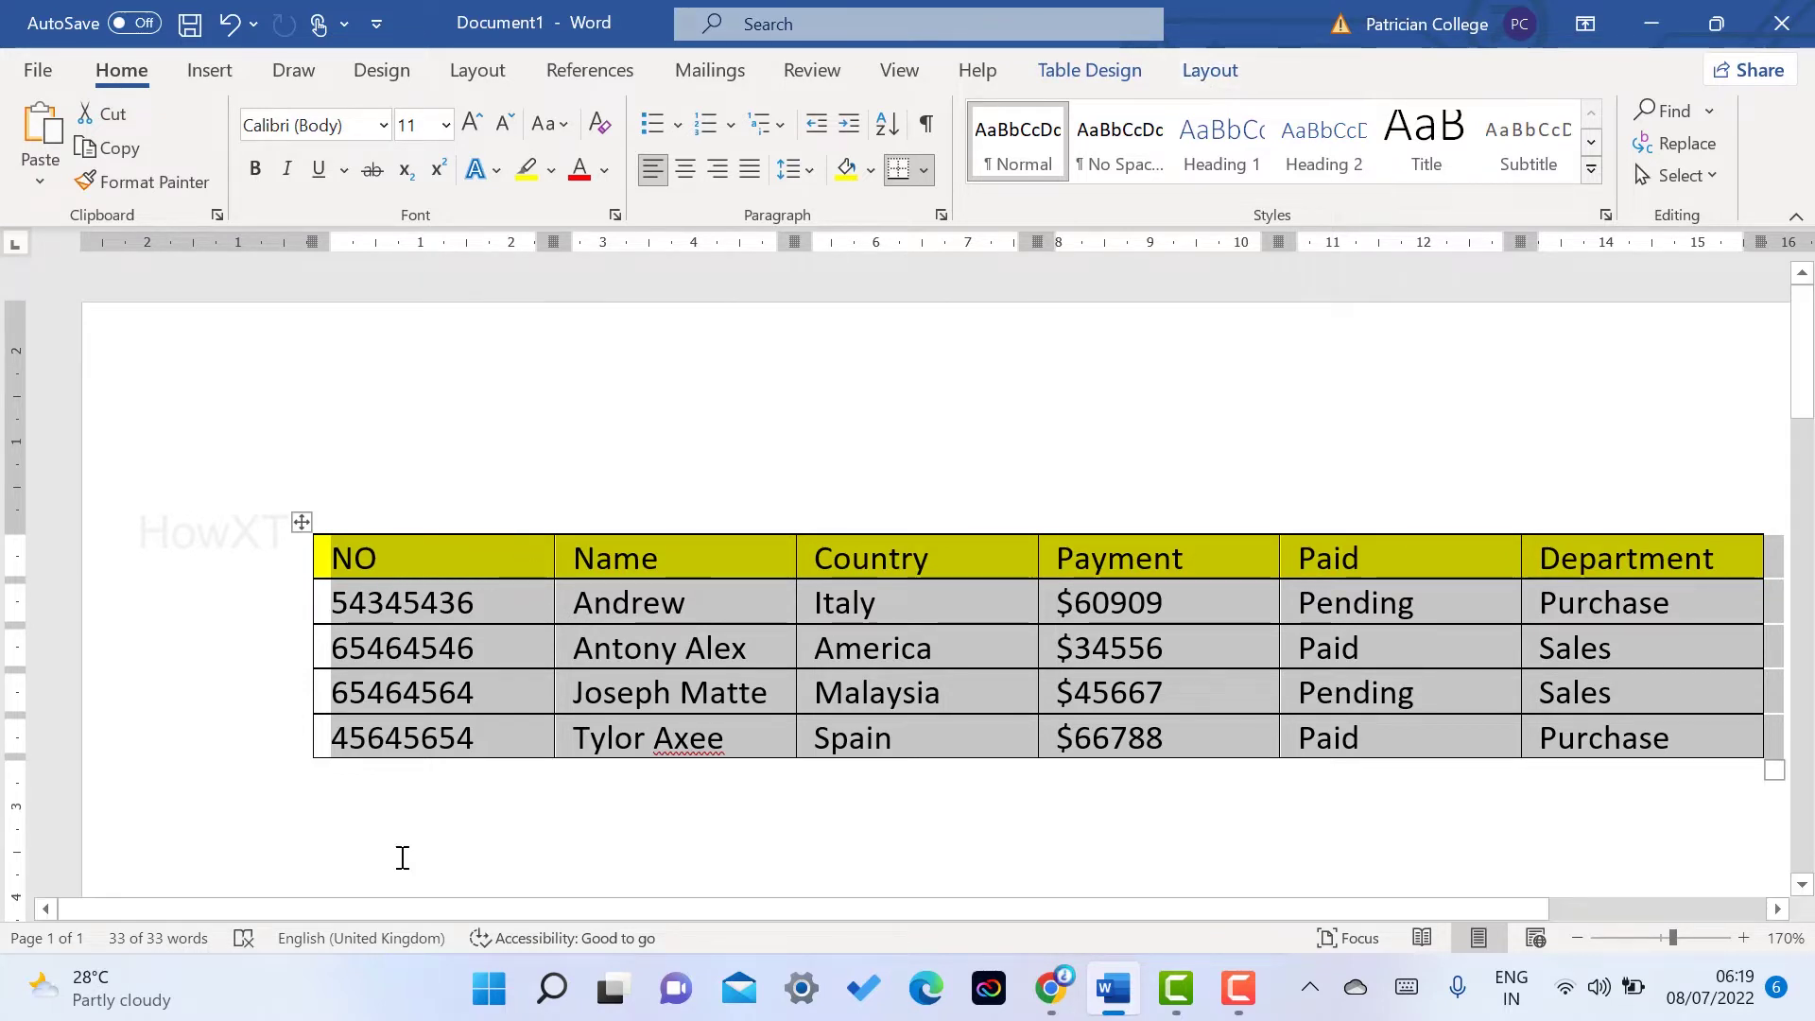
pyautogui.click(380, 828)
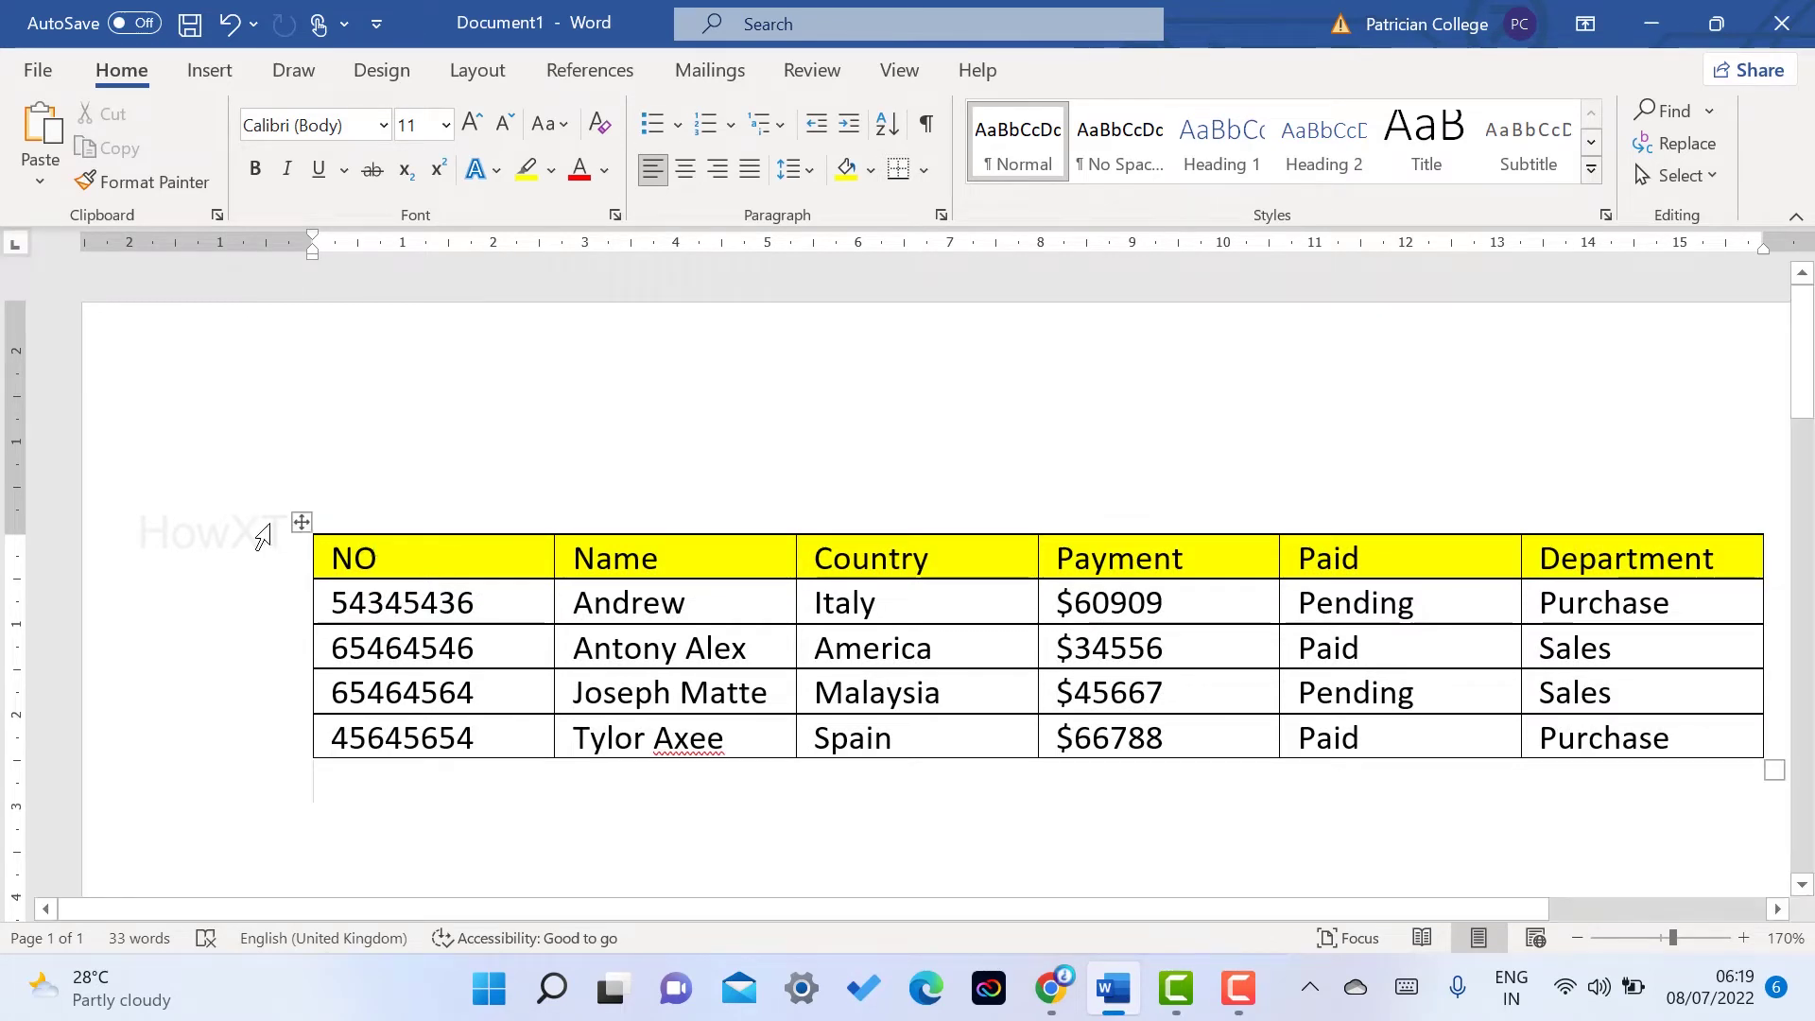
pyautogui.click(306, 522)
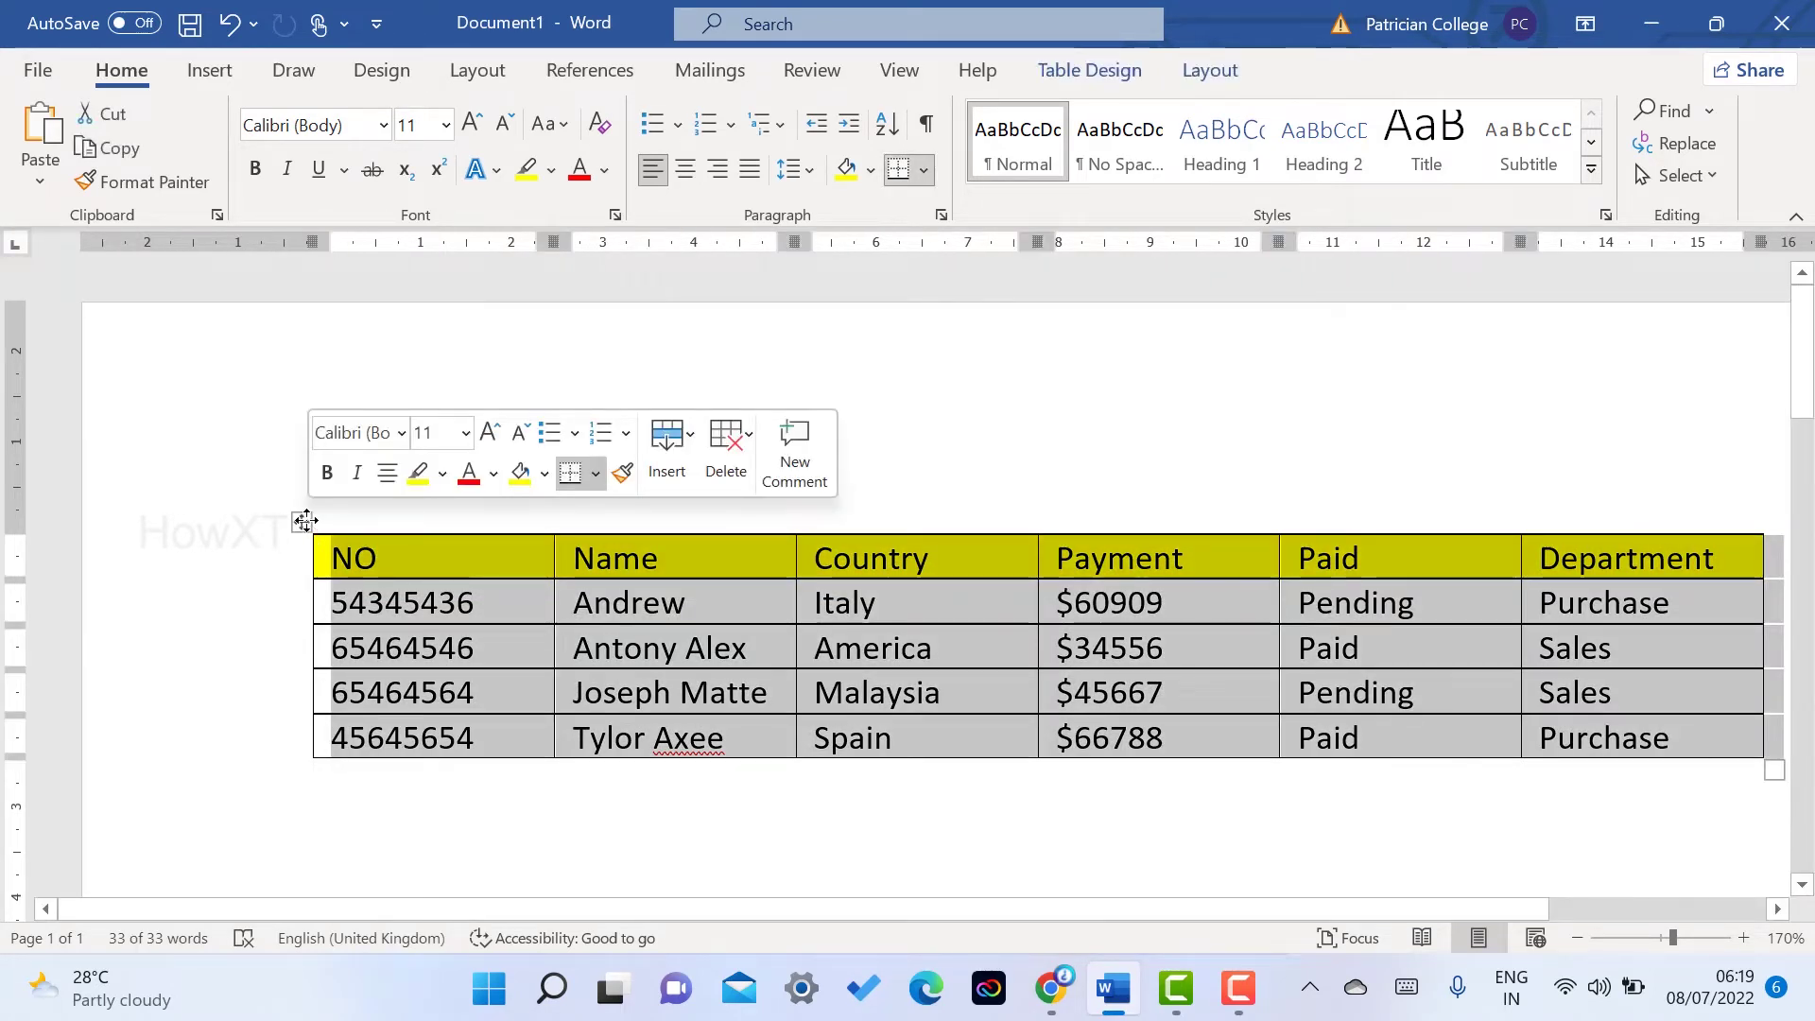
# Step: Raise the table row height to 1 cm
pyautogui.click(1210, 70)
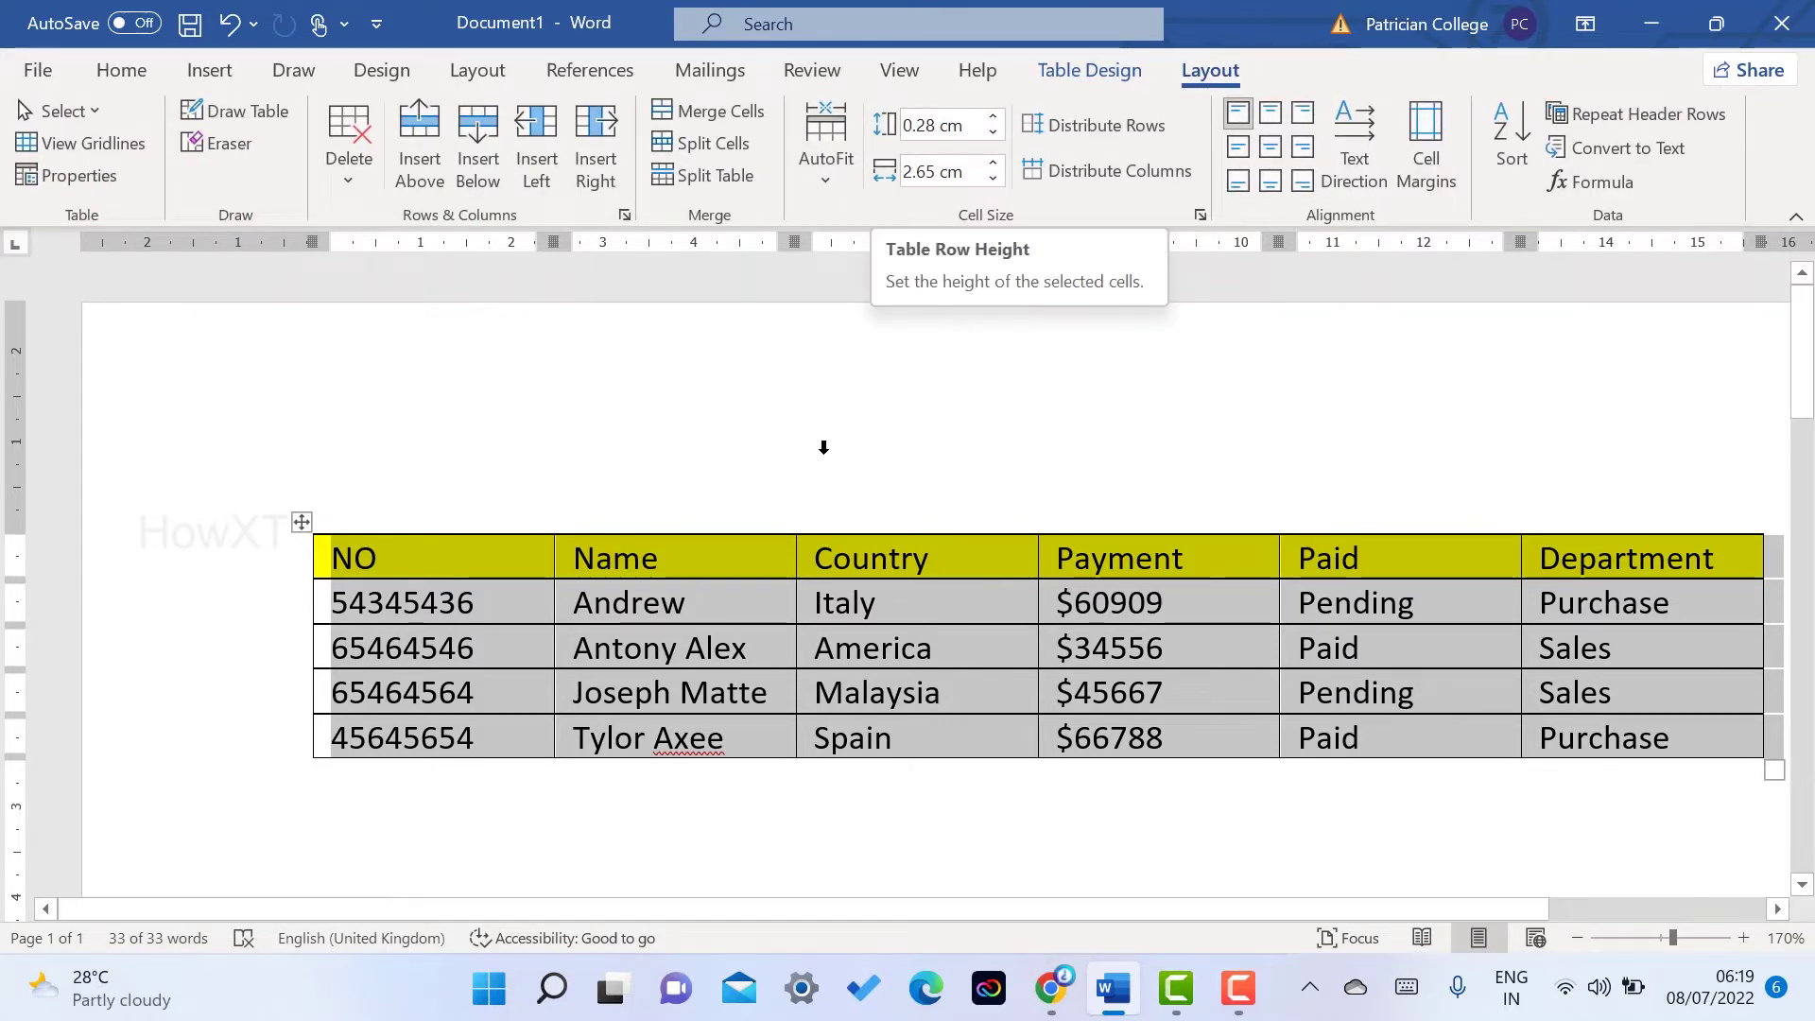
pyautogui.keyDown('ctrl'); pyautogui.scroll(-4, 822, 452); pyautogui.keyUp('ctrl')
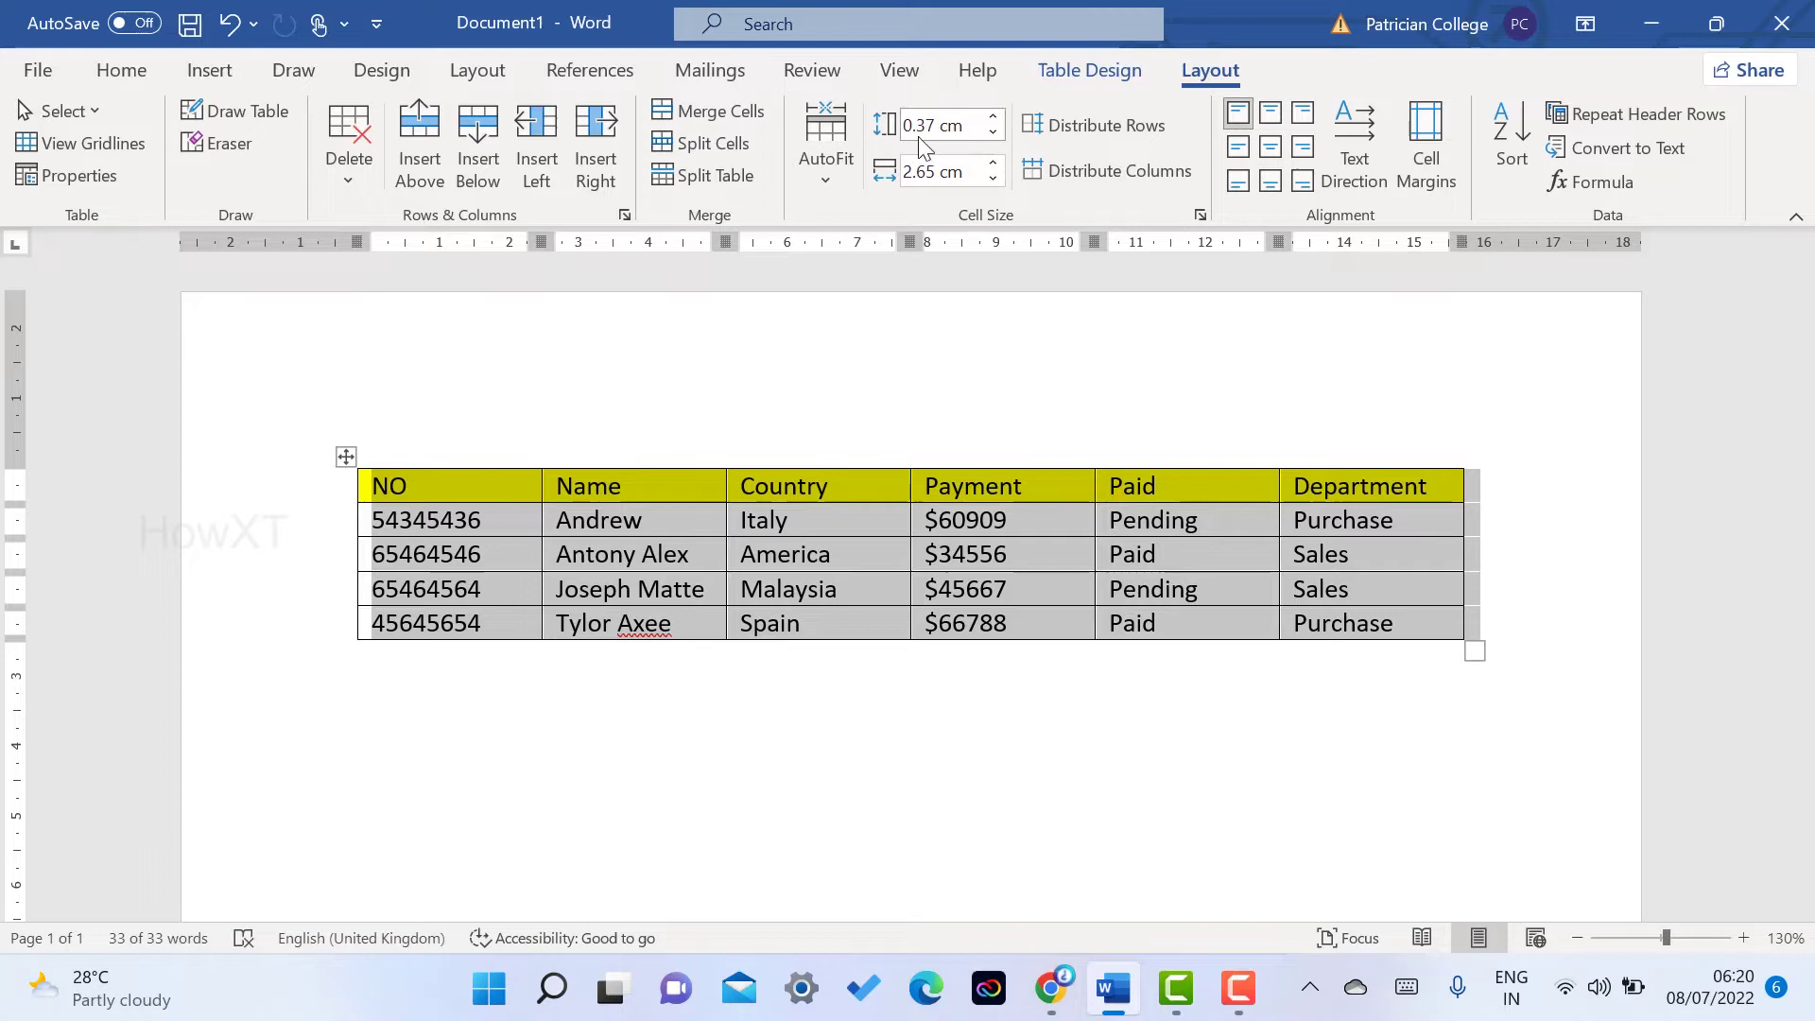
pyautogui.click(996, 119)
pyautogui.click(995, 119)
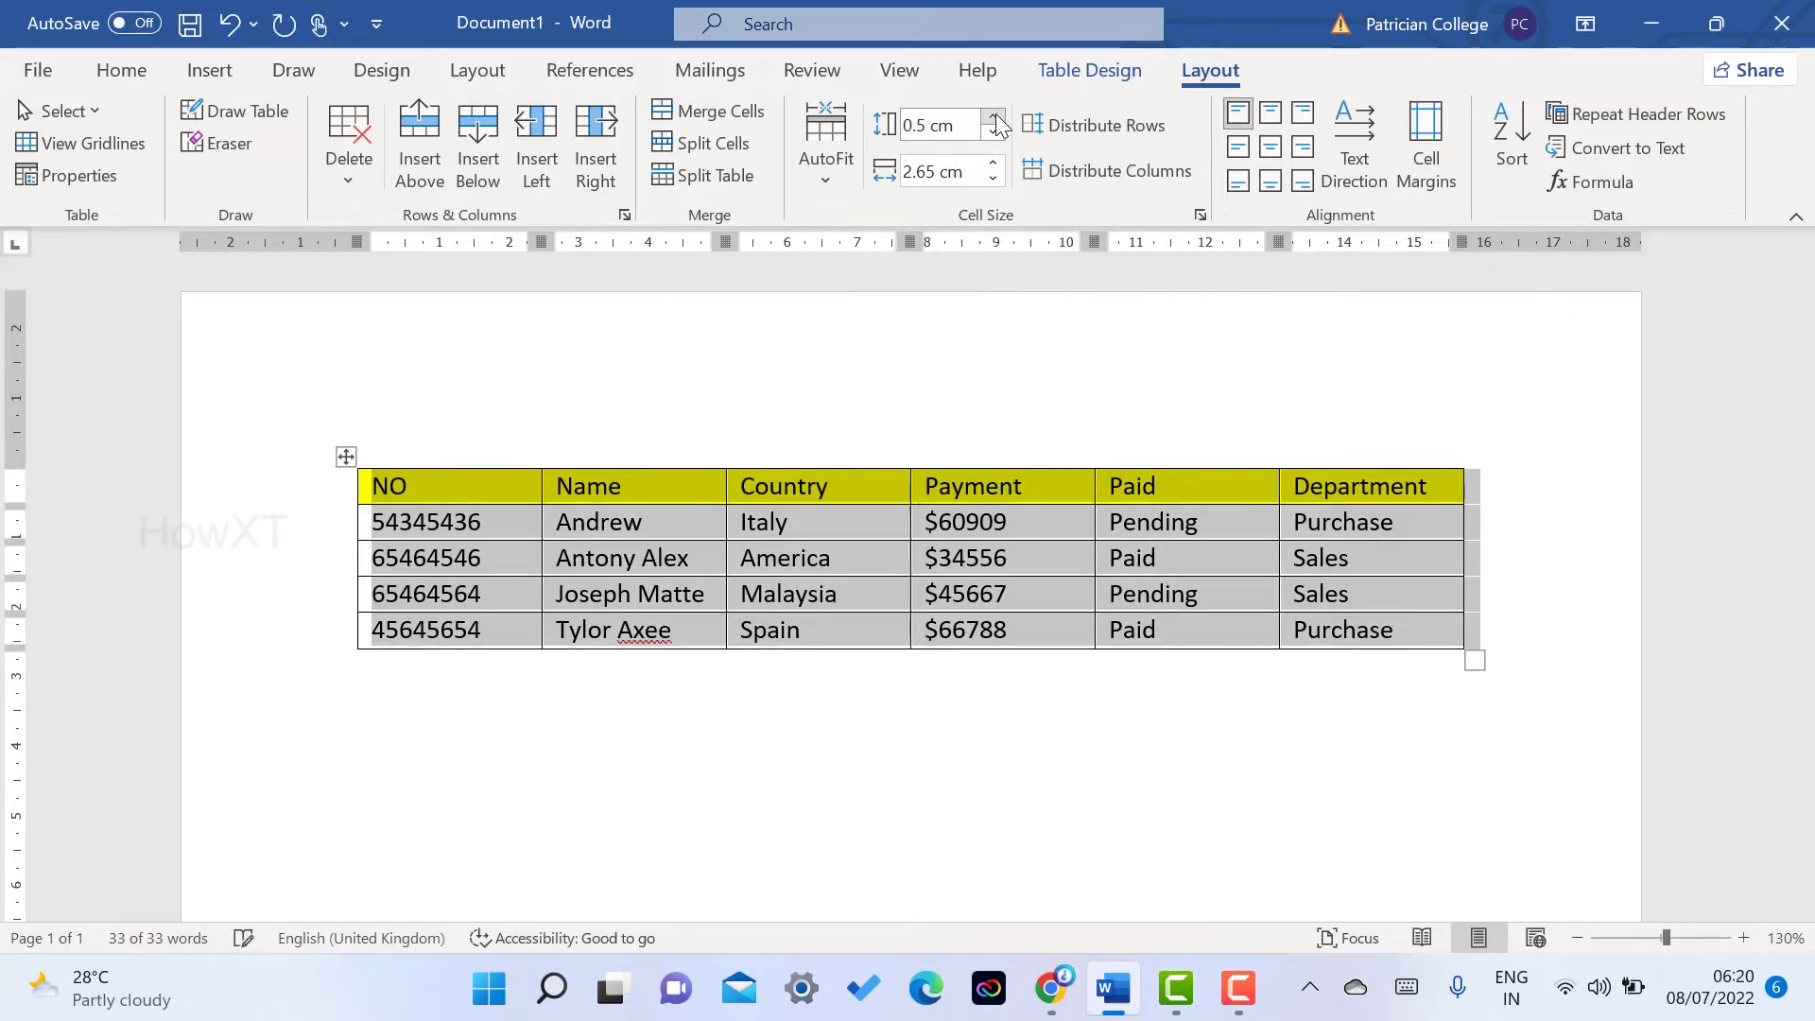
pyautogui.click(995, 119)
pyautogui.click(996, 120)
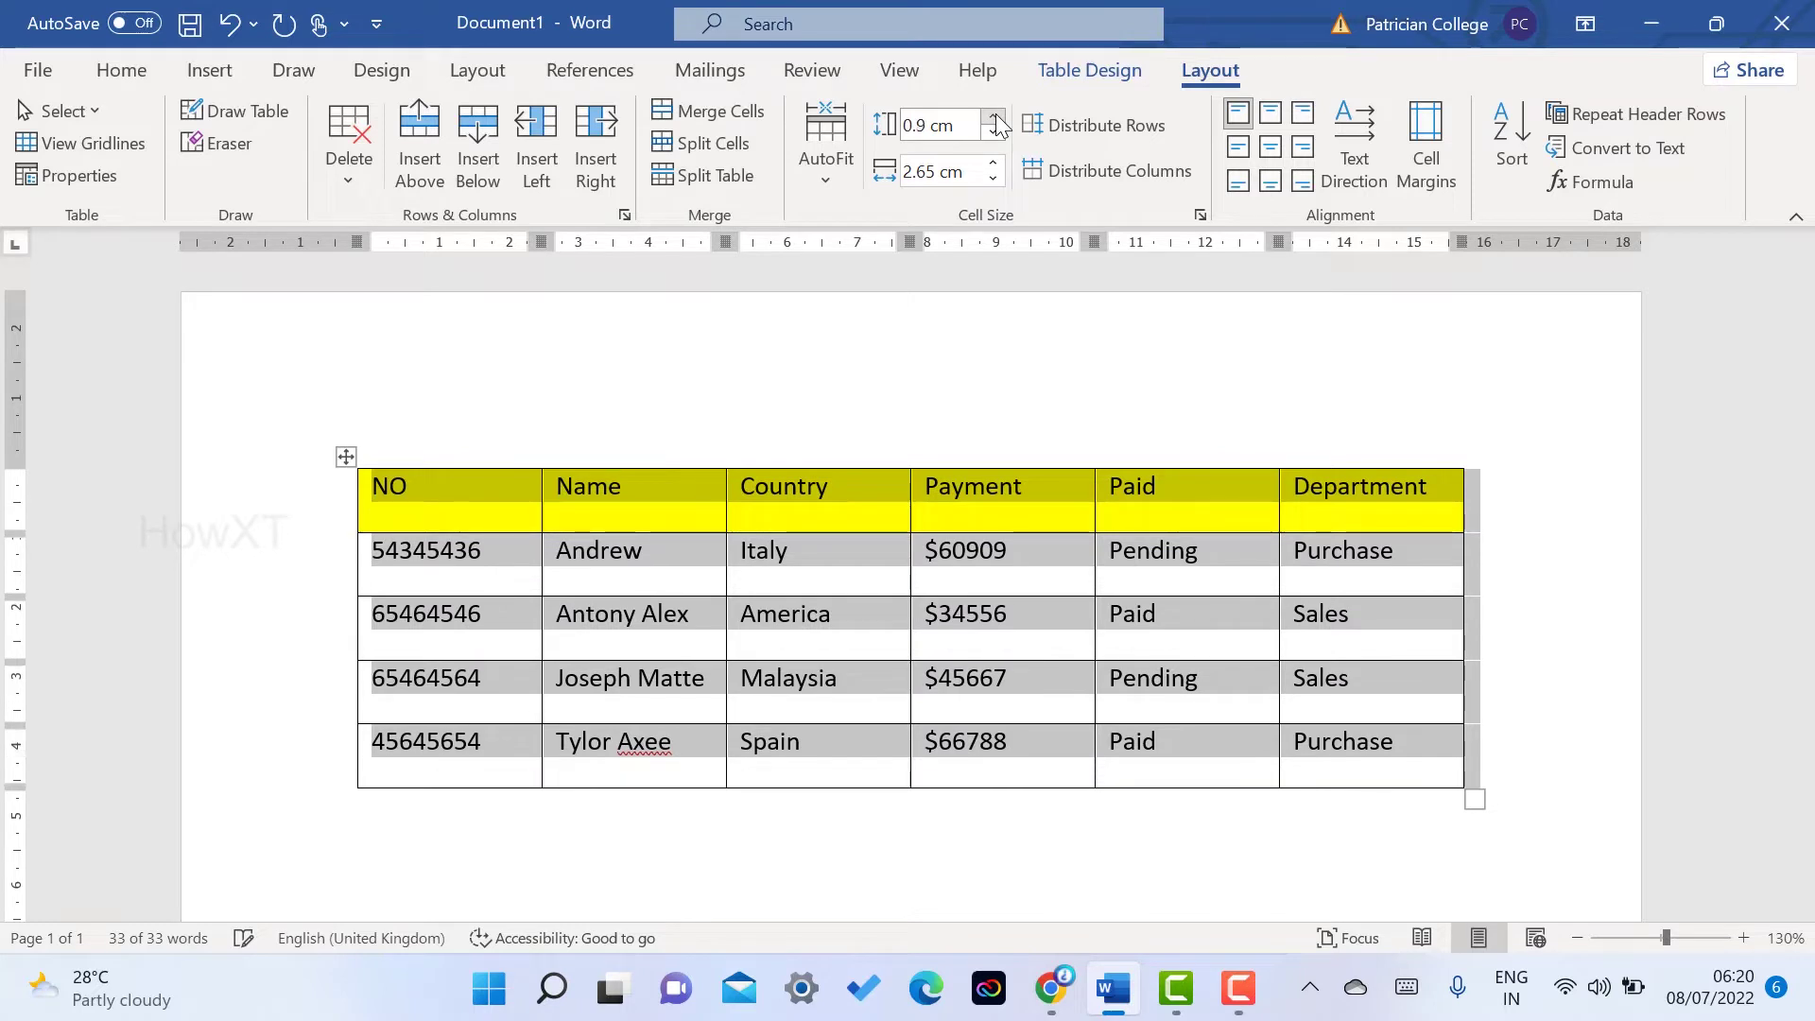
pyautogui.click(996, 119)
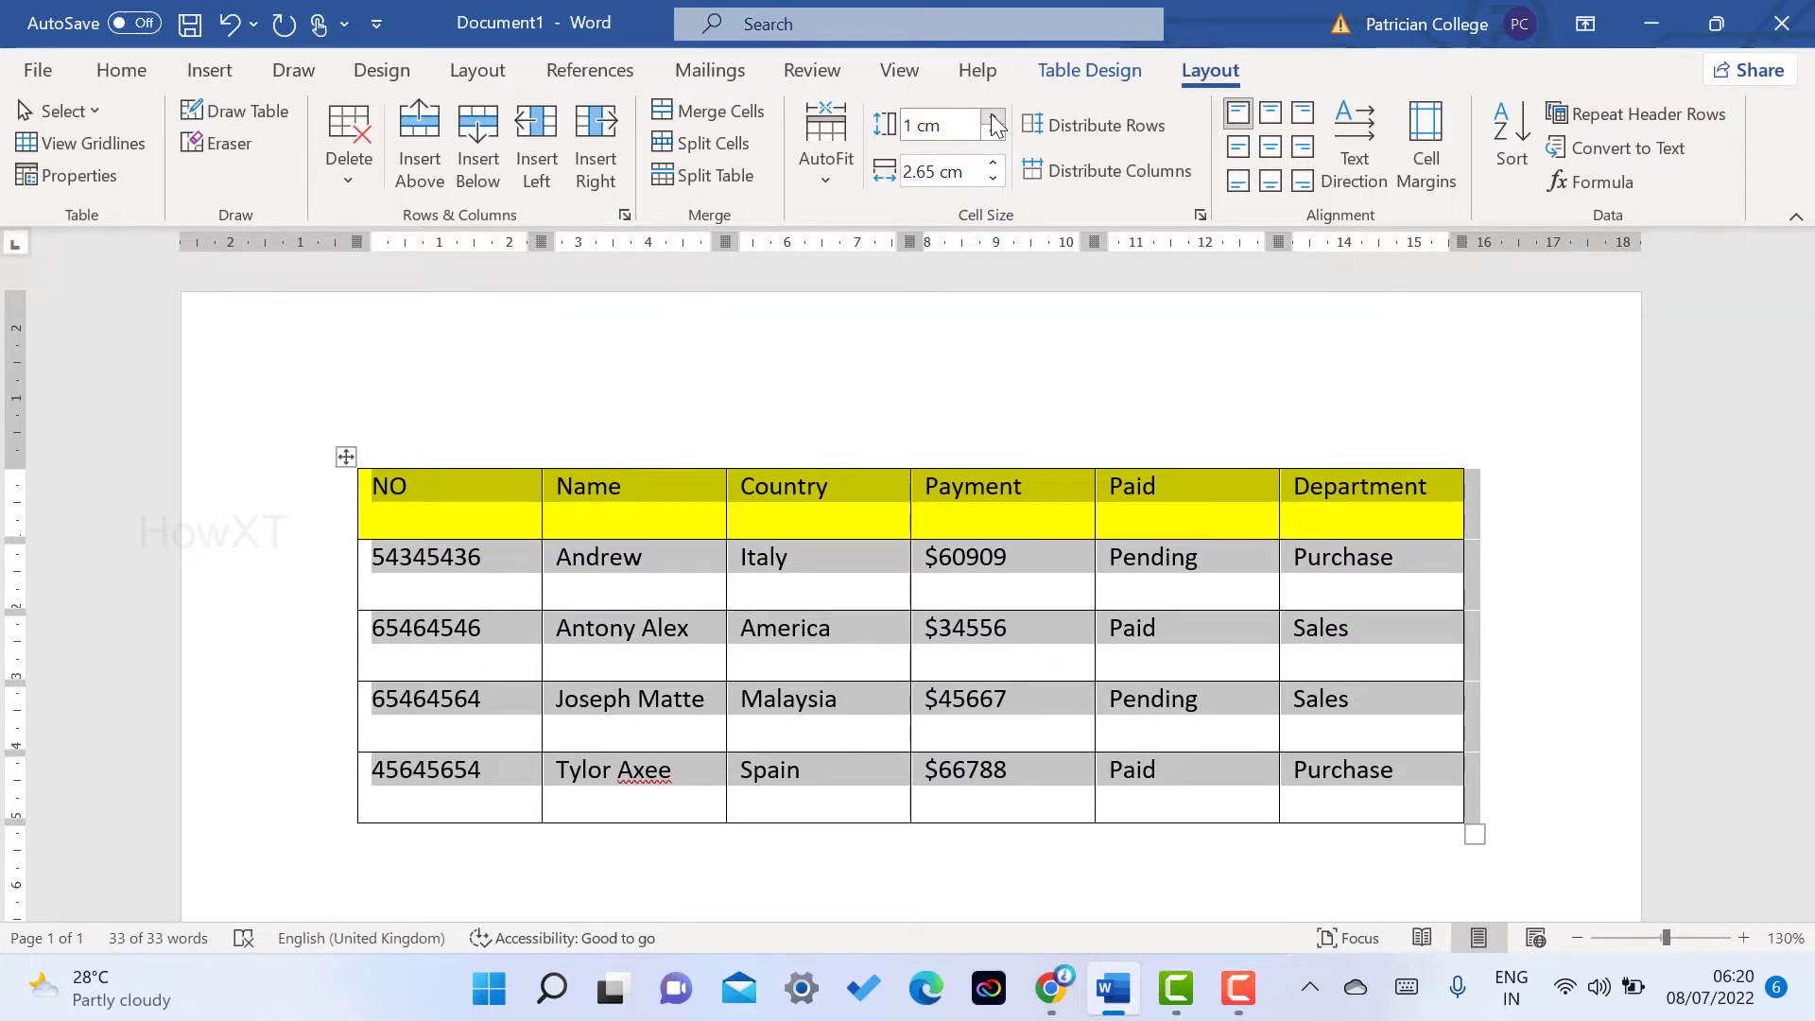
# Step: Set the table column width to 2.8 cm
pyautogui.click(991, 183)
pyautogui.click(992, 182)
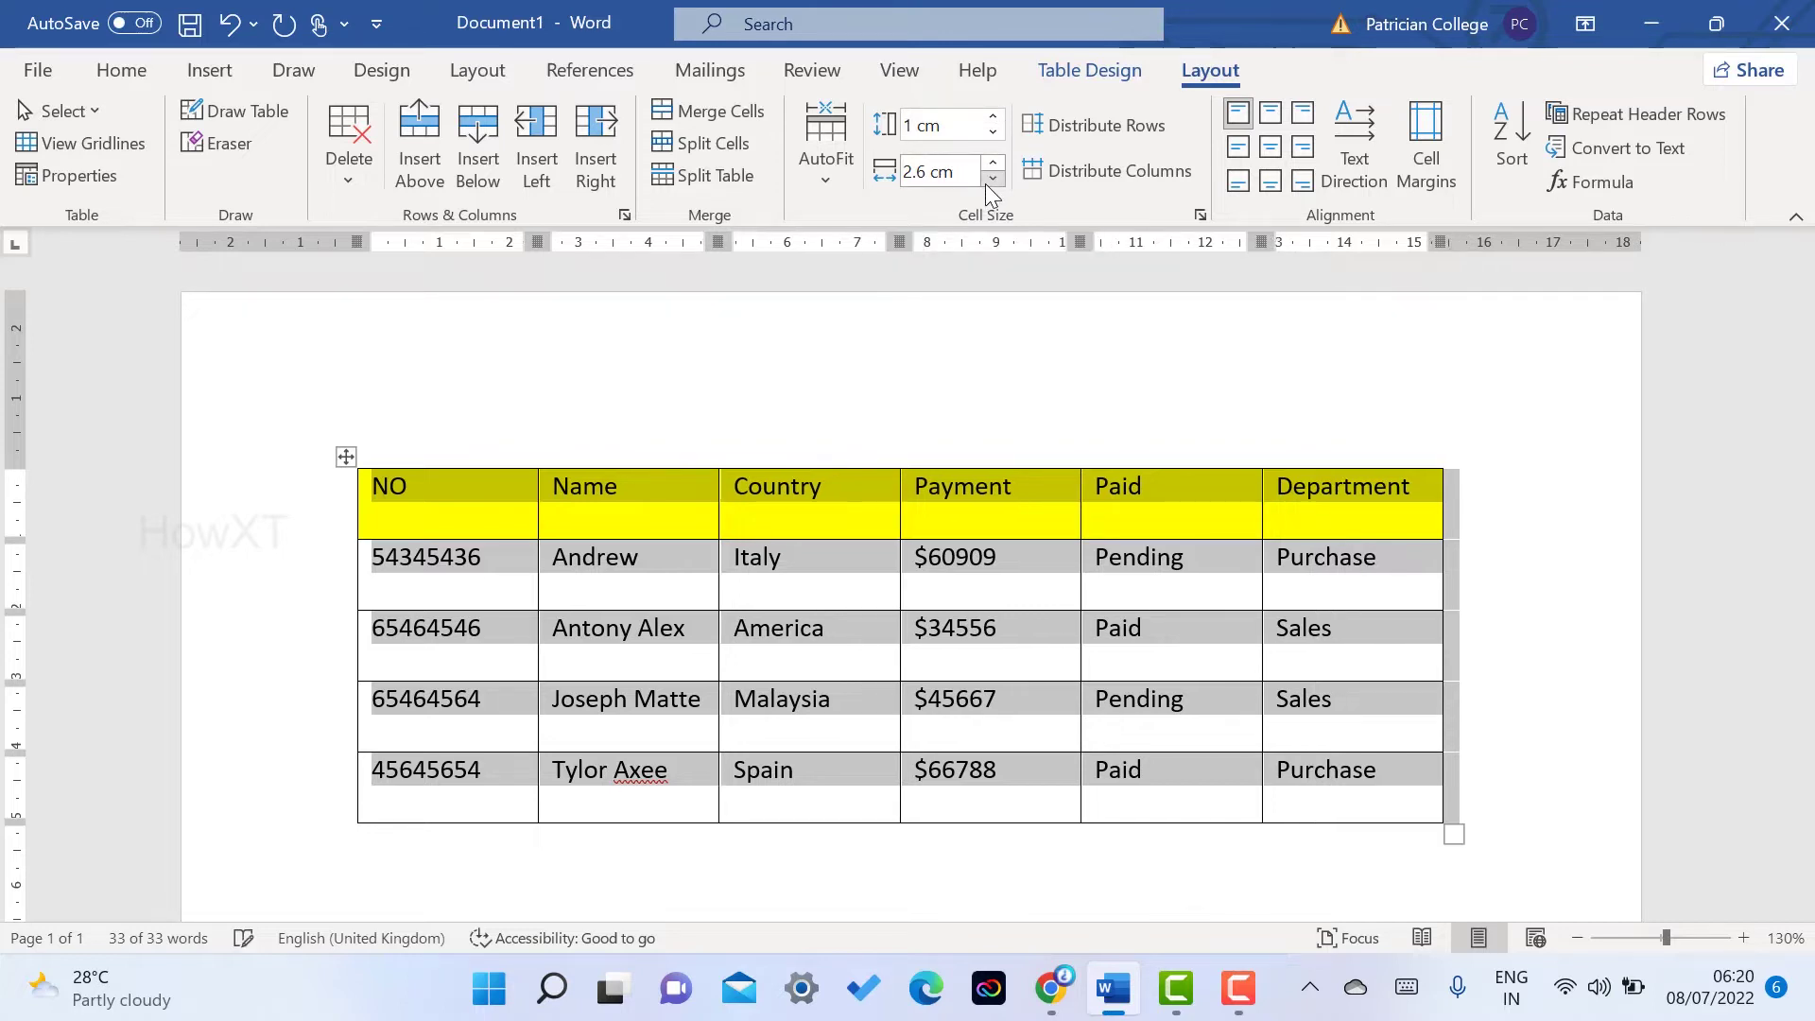
pyautogui.click(991, 165)
pyautogui.click(993, 164)
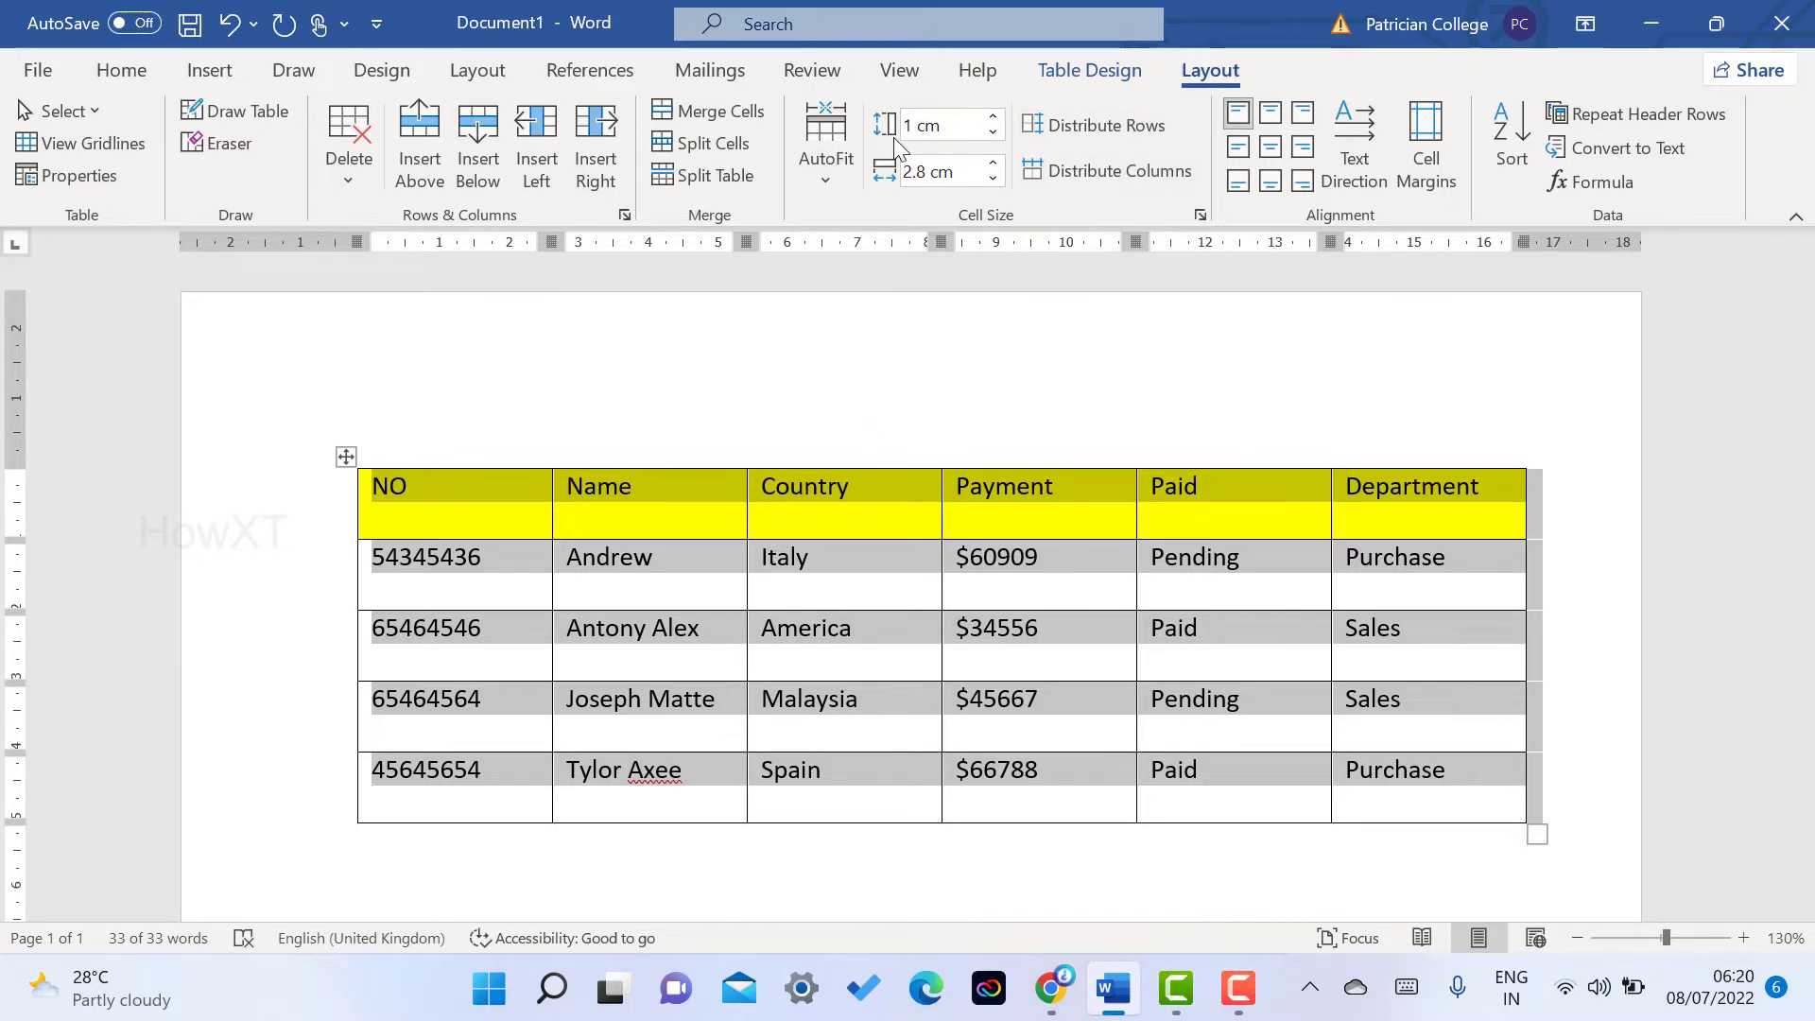
# Step: Try several cell alignments, finishing with Align Center for all cell text
pyautogui.click(1271, 151)
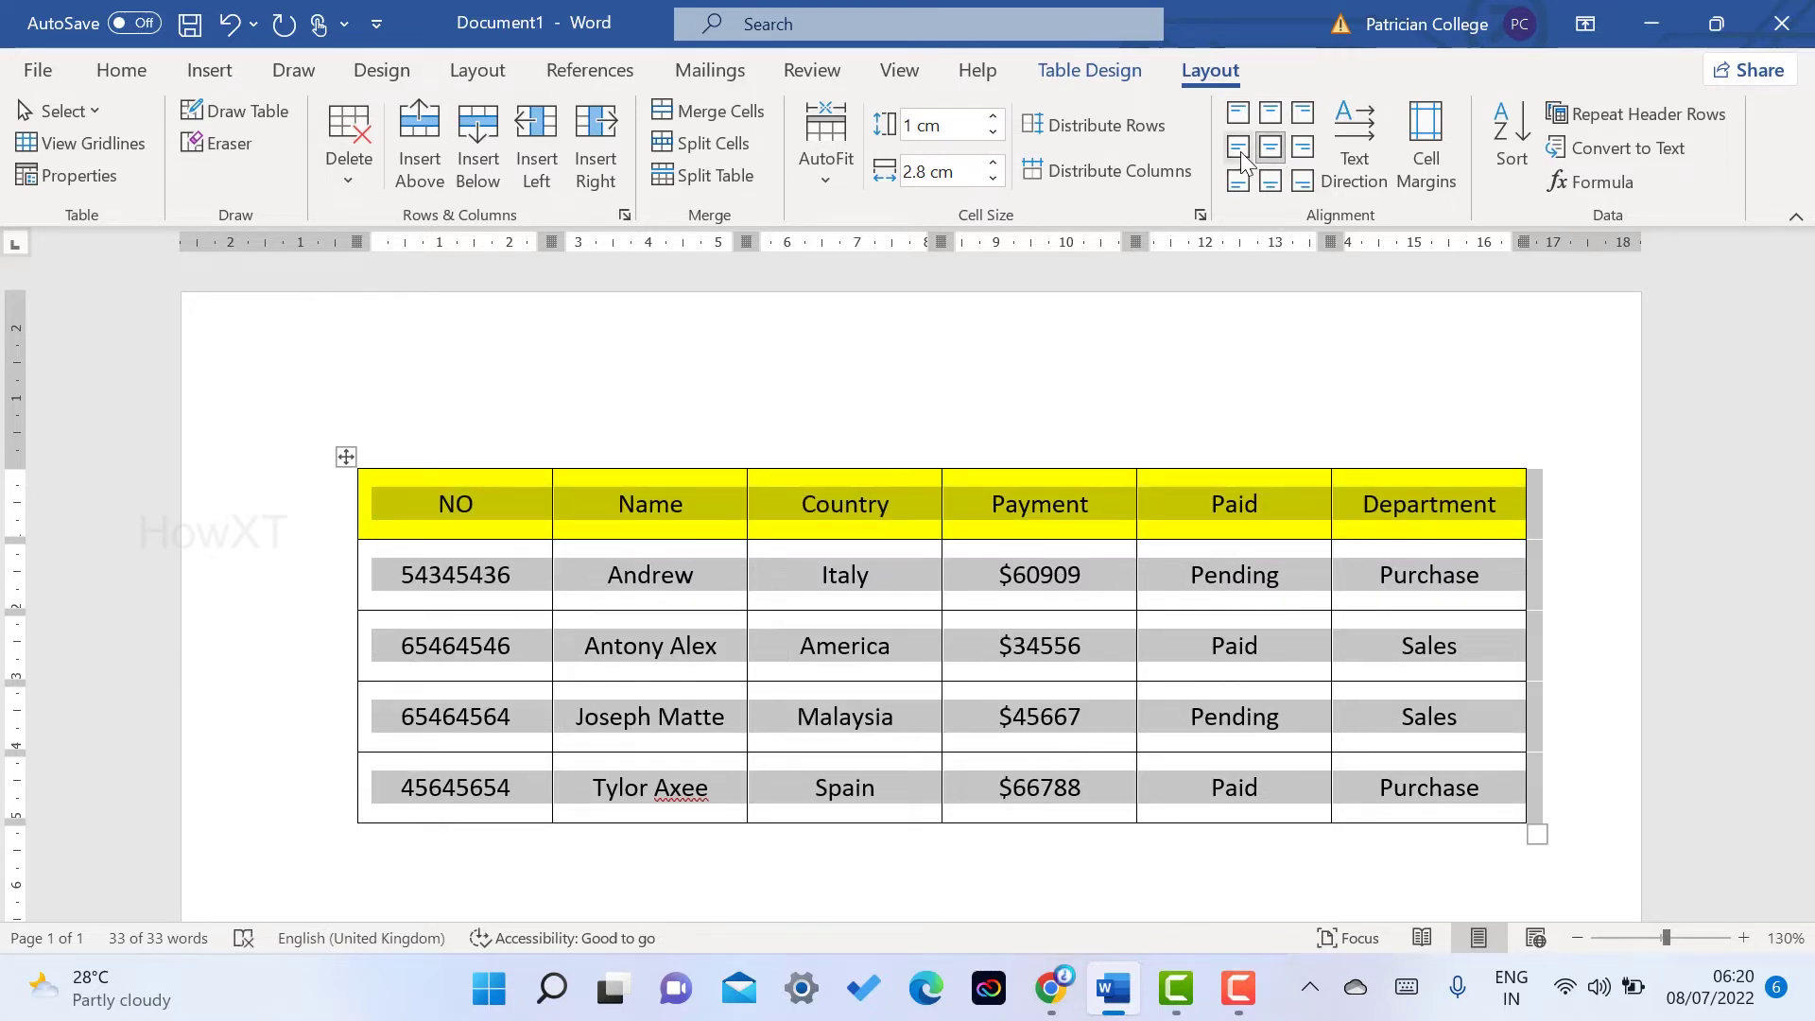
pyautogui.click(1241, 151)
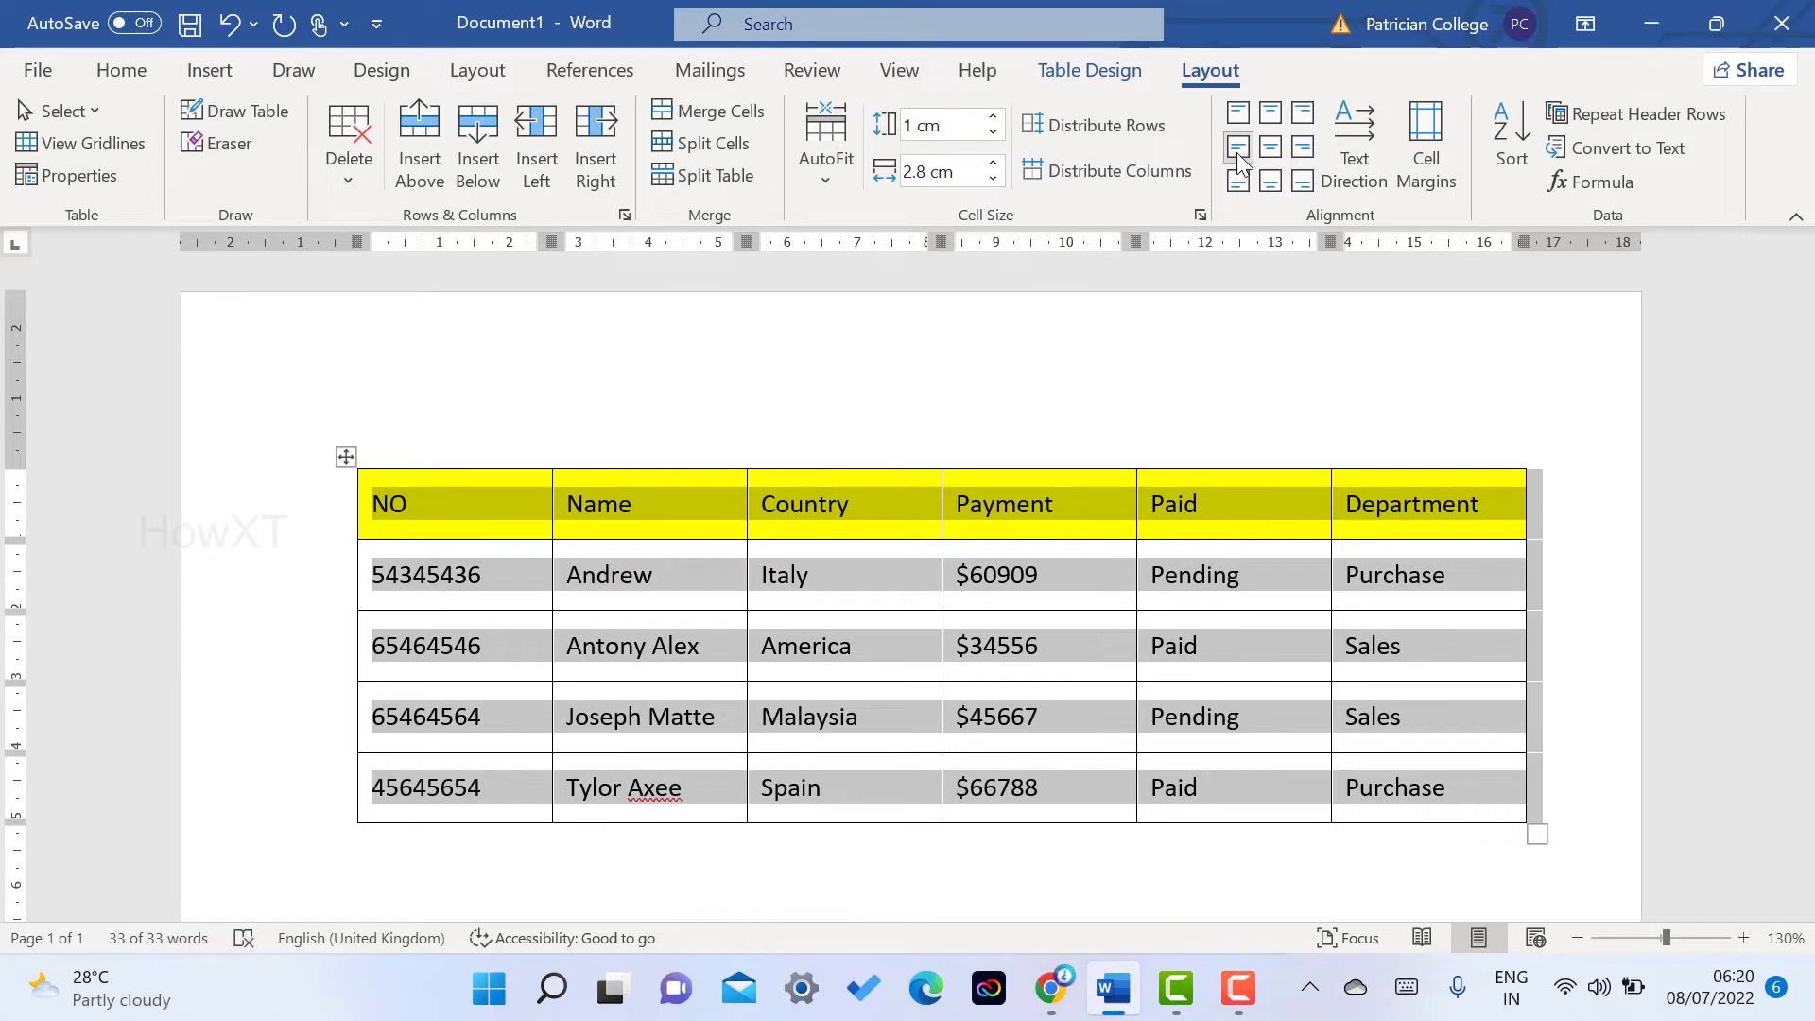
pyautogui.click(1270, 150)
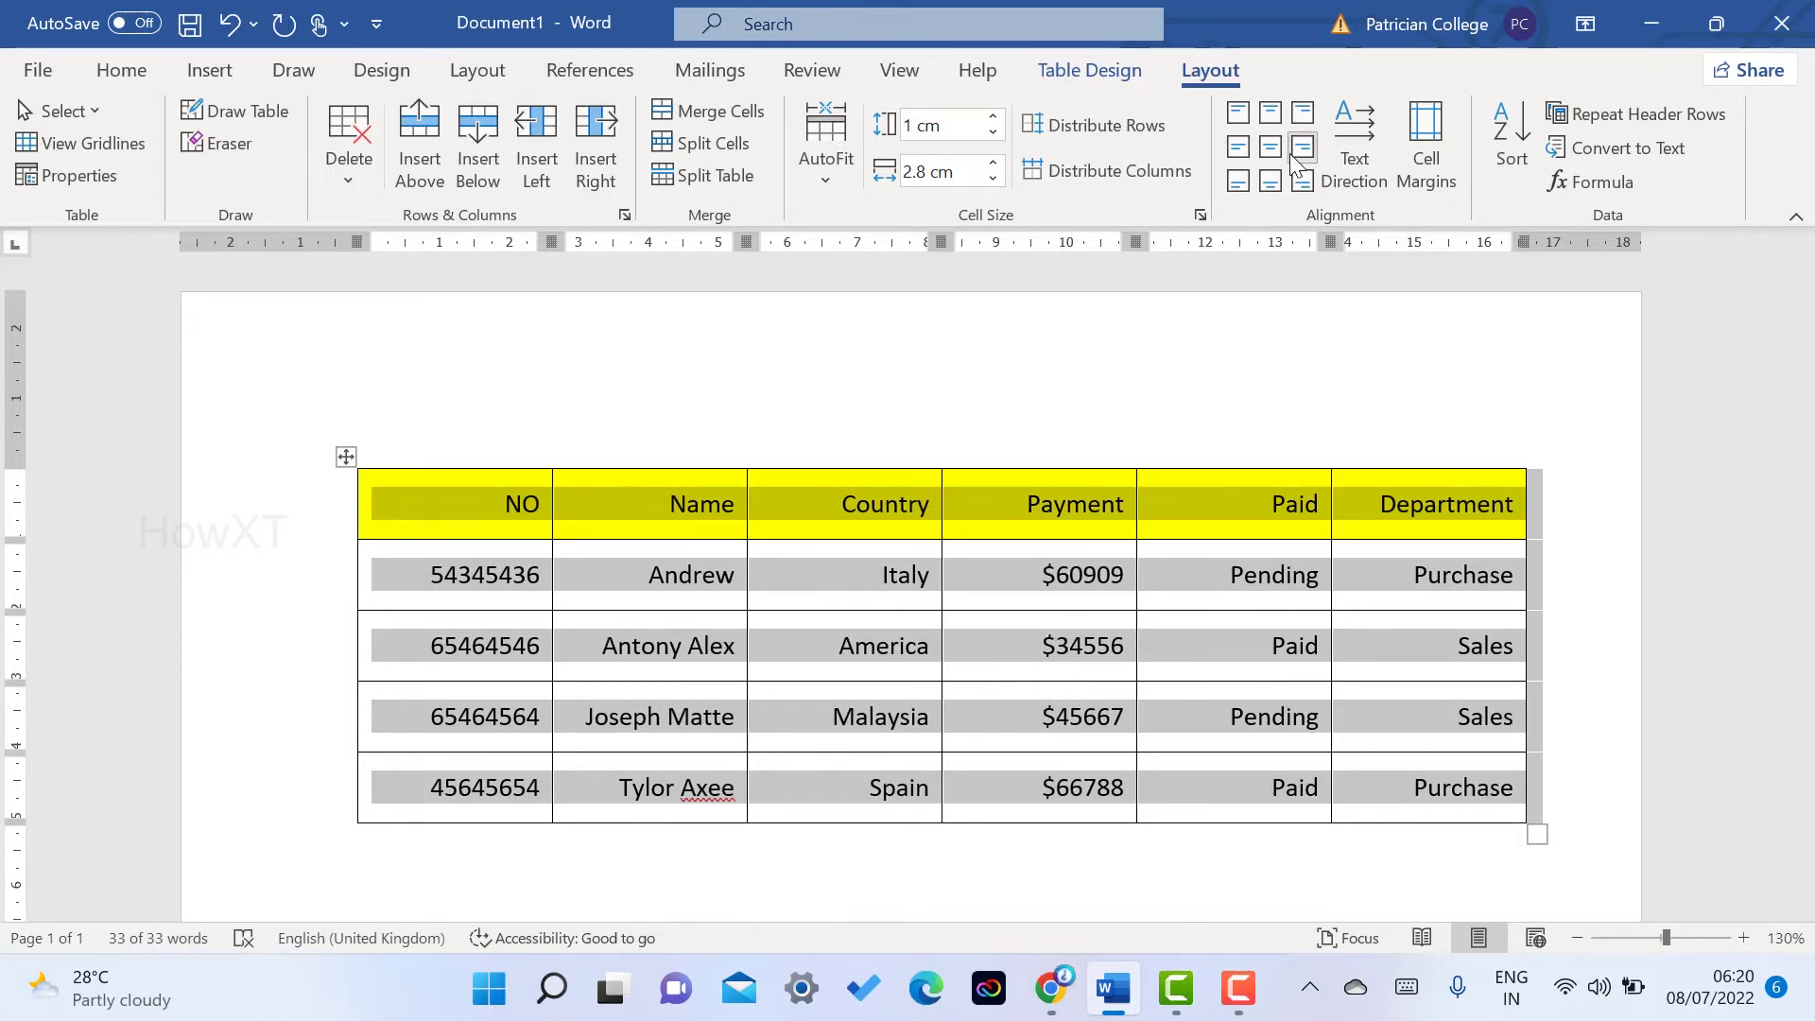
pyautogui.click(1271, 150)
pyautogui.click(1275, 189)
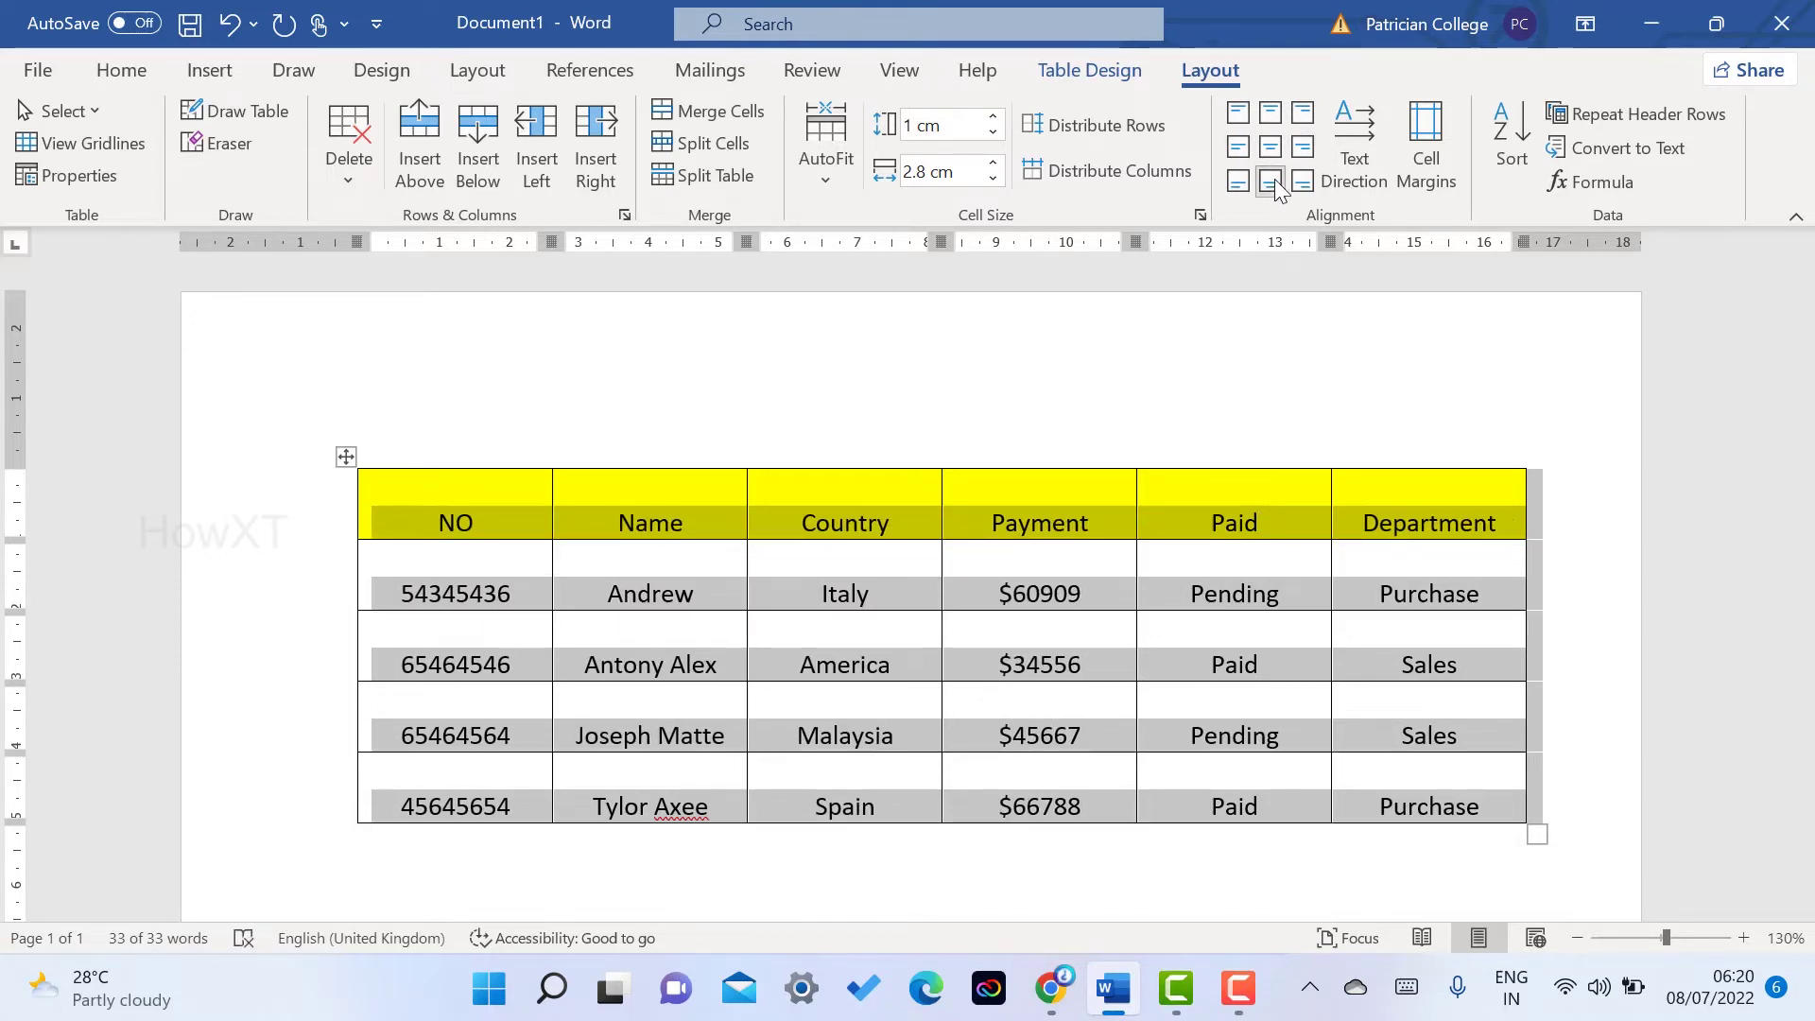
pyautogui.click(1275, 151)
pyautogui.click(1266, 114)
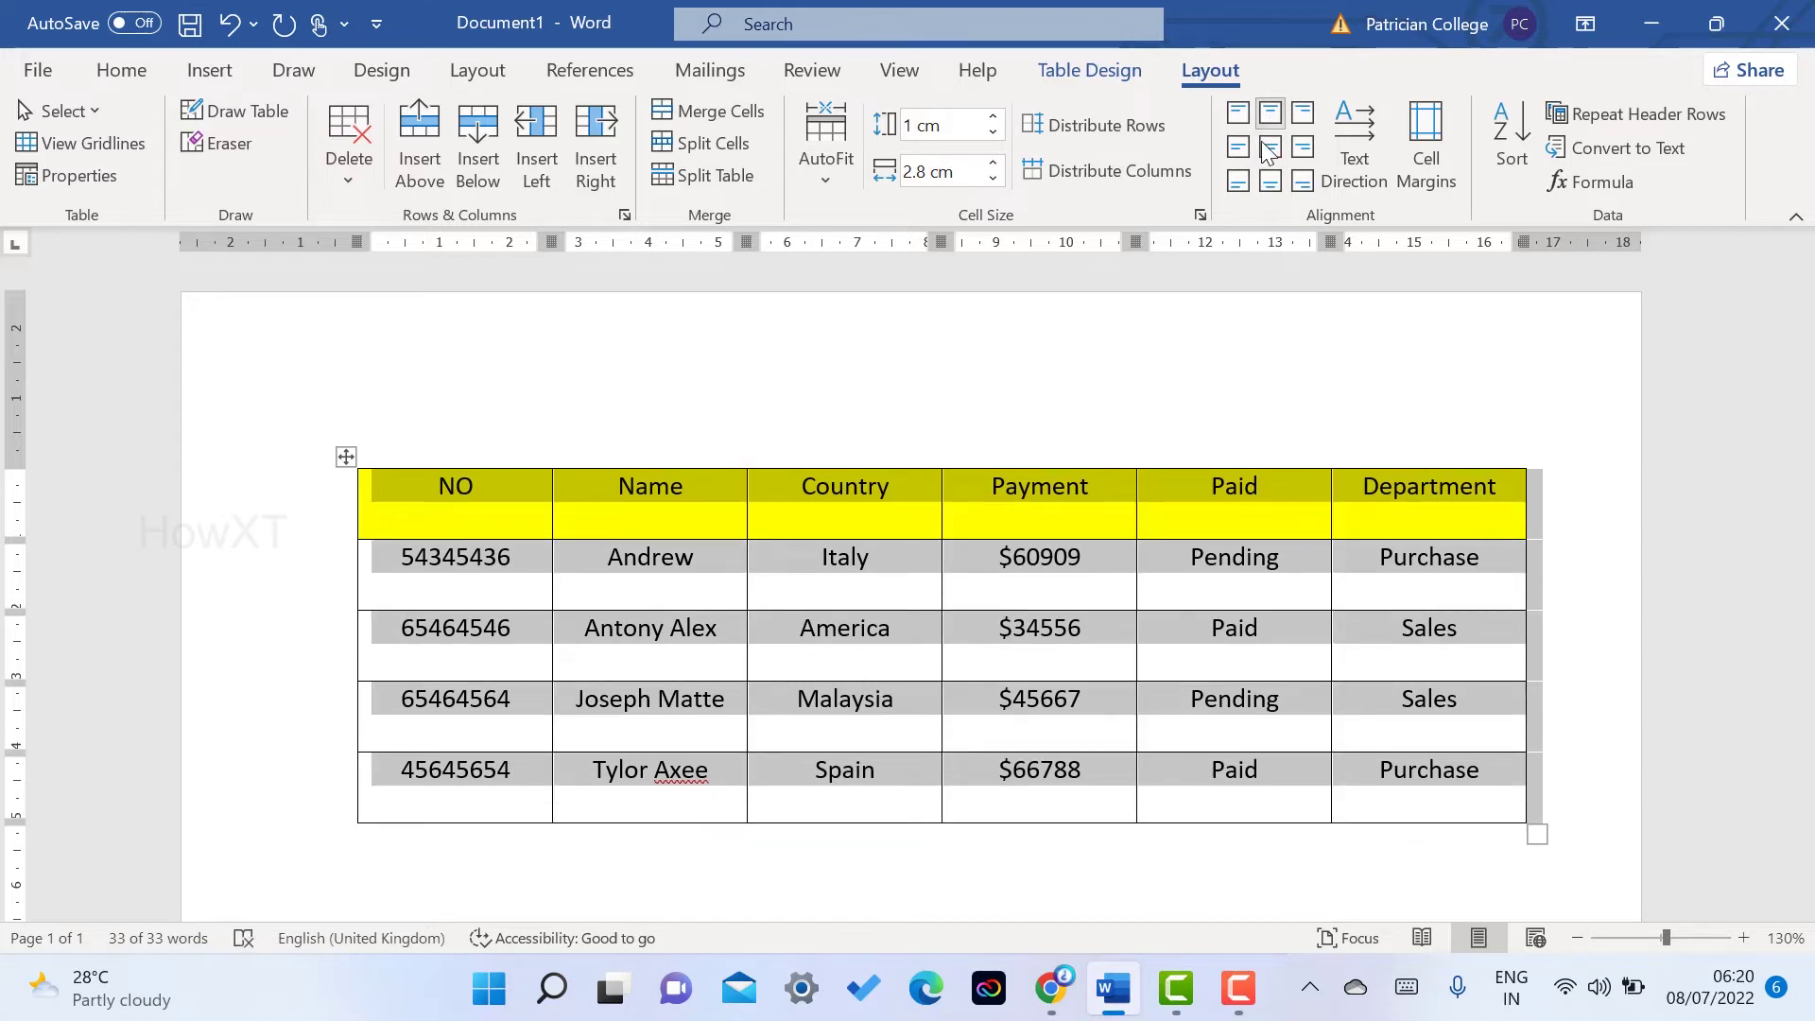
pyautogui.click(1265, 152)
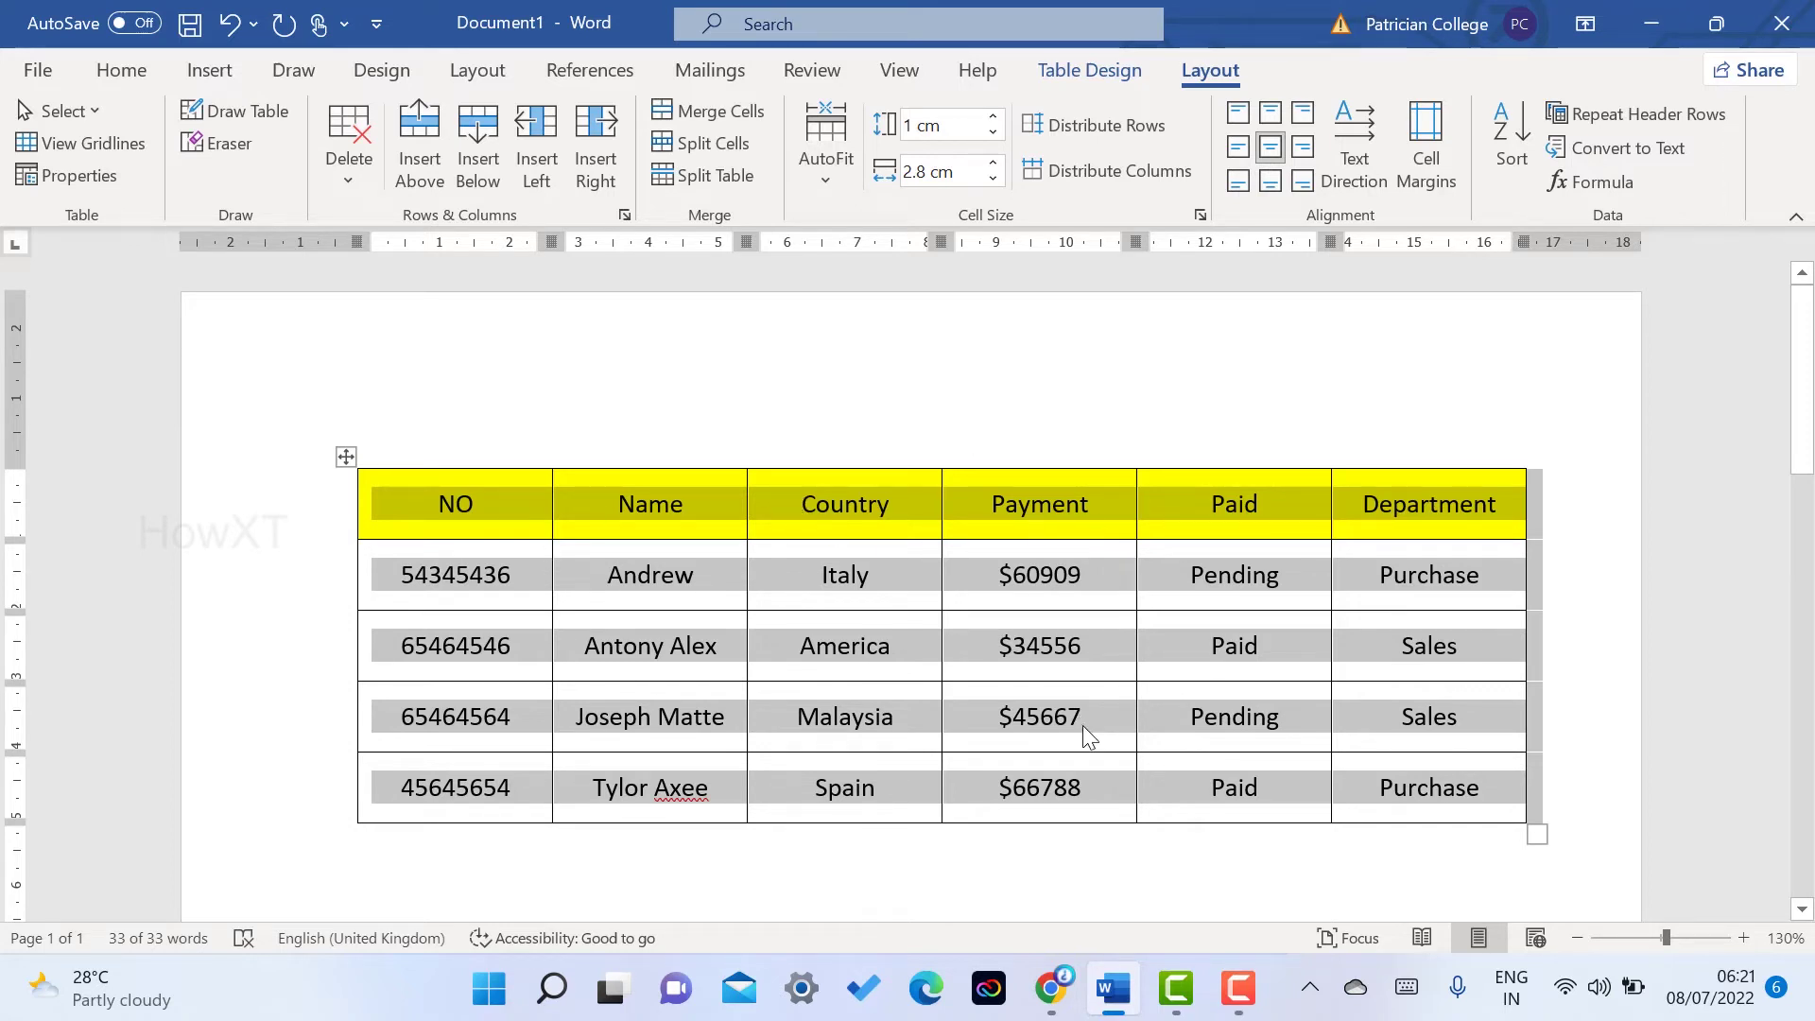
# Step: Try AutoFit Contents on the table, then deselect it
pyautogui.click(827, 173)
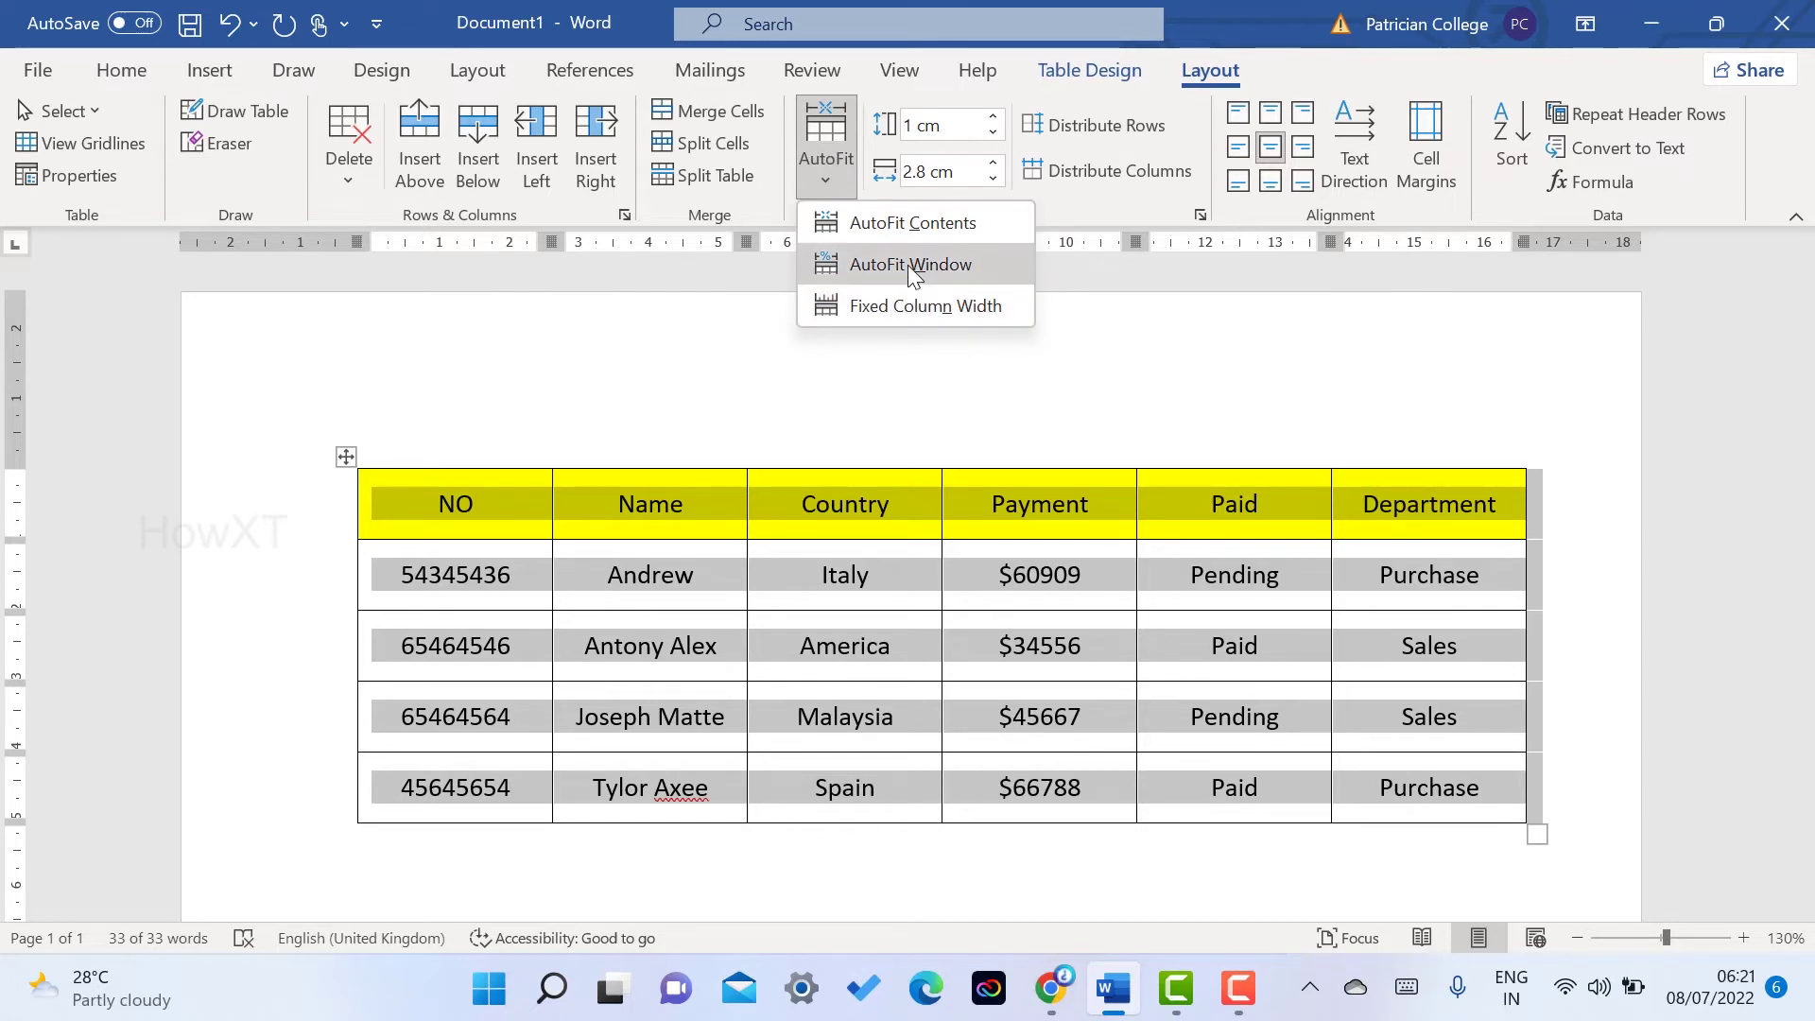
pyautogui.click(914, 225)
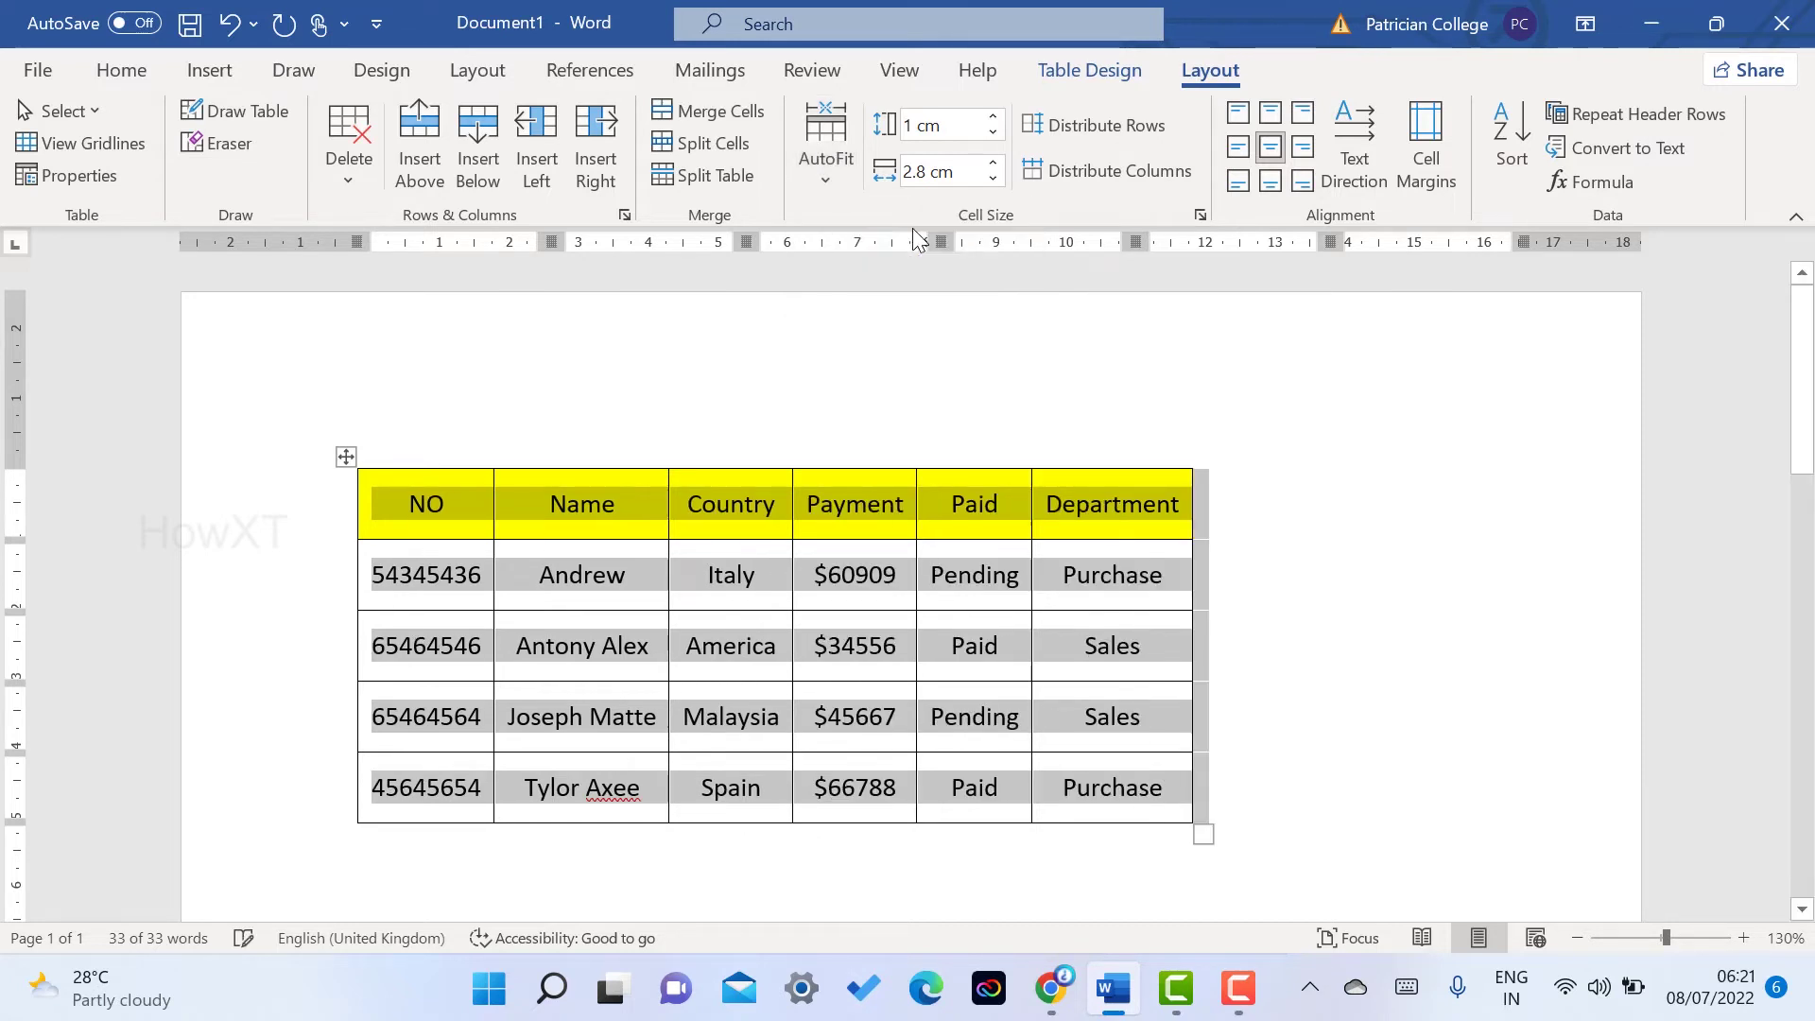
pyautogui.click(1233, 637)
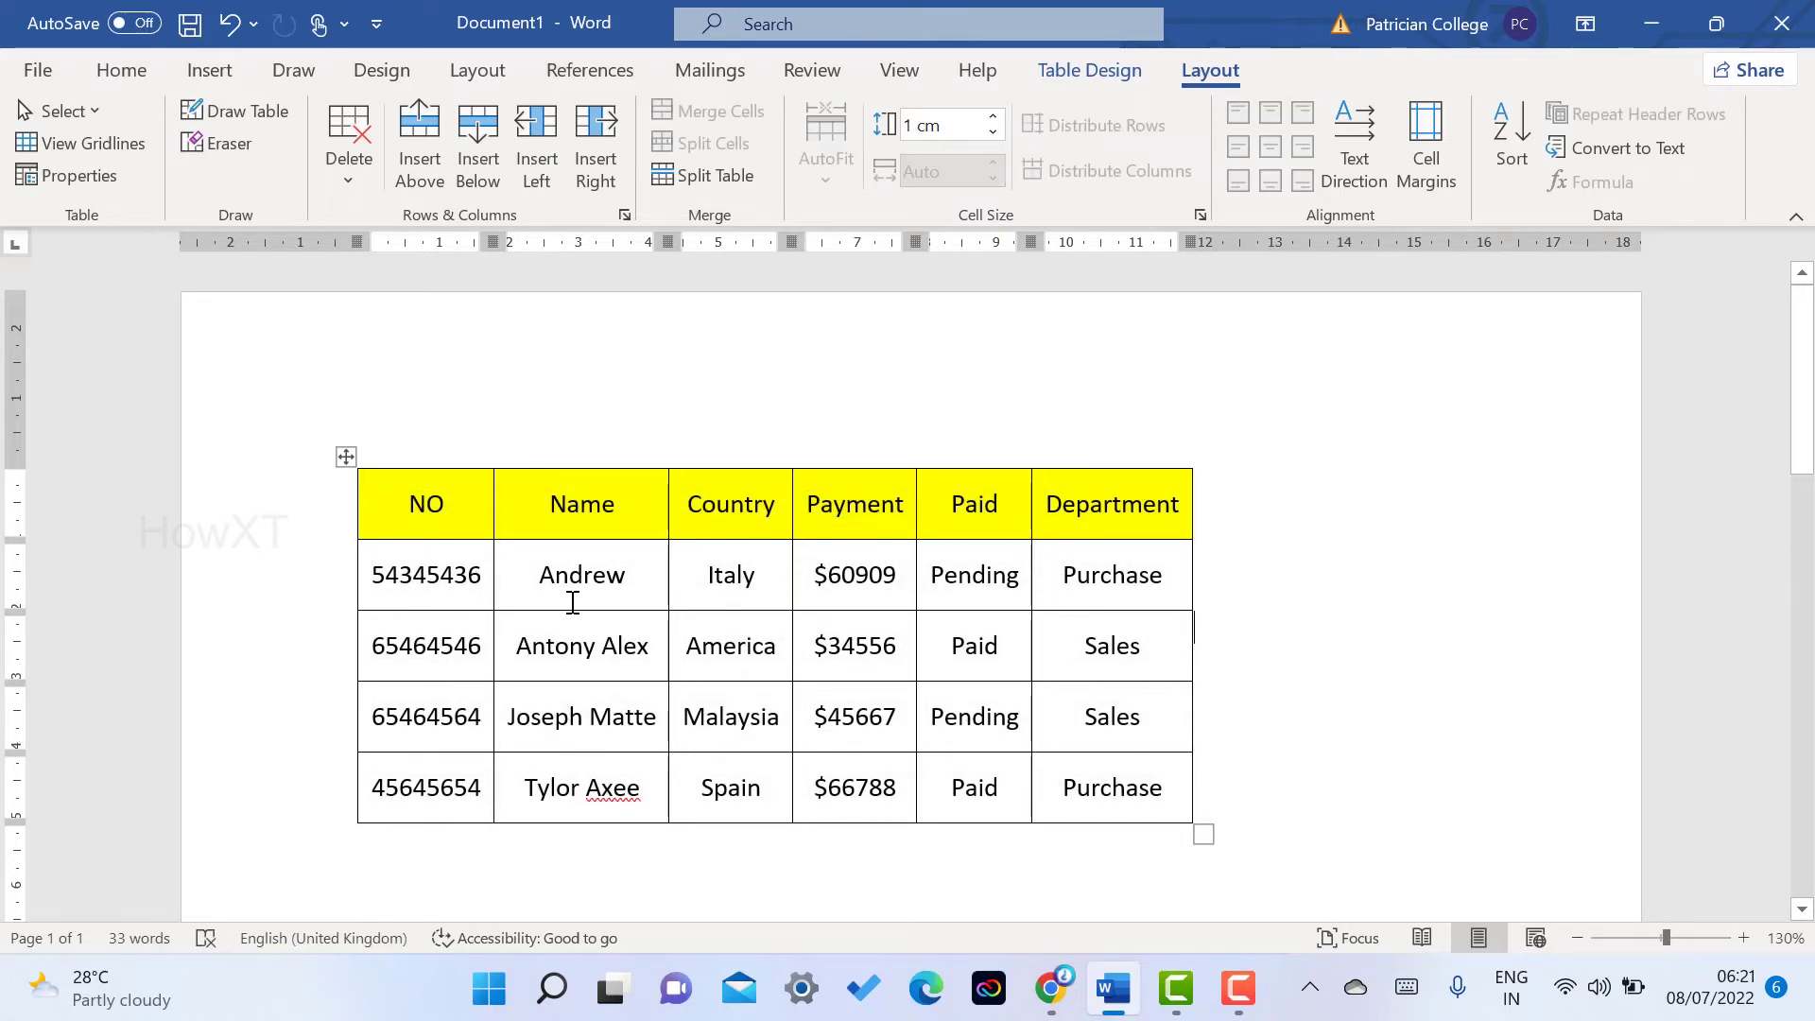
# Step: Reselect the table and apply AutoFit Window to span the page width
pyautogui.click(345, 456)
pyautogui.click(826, 156)
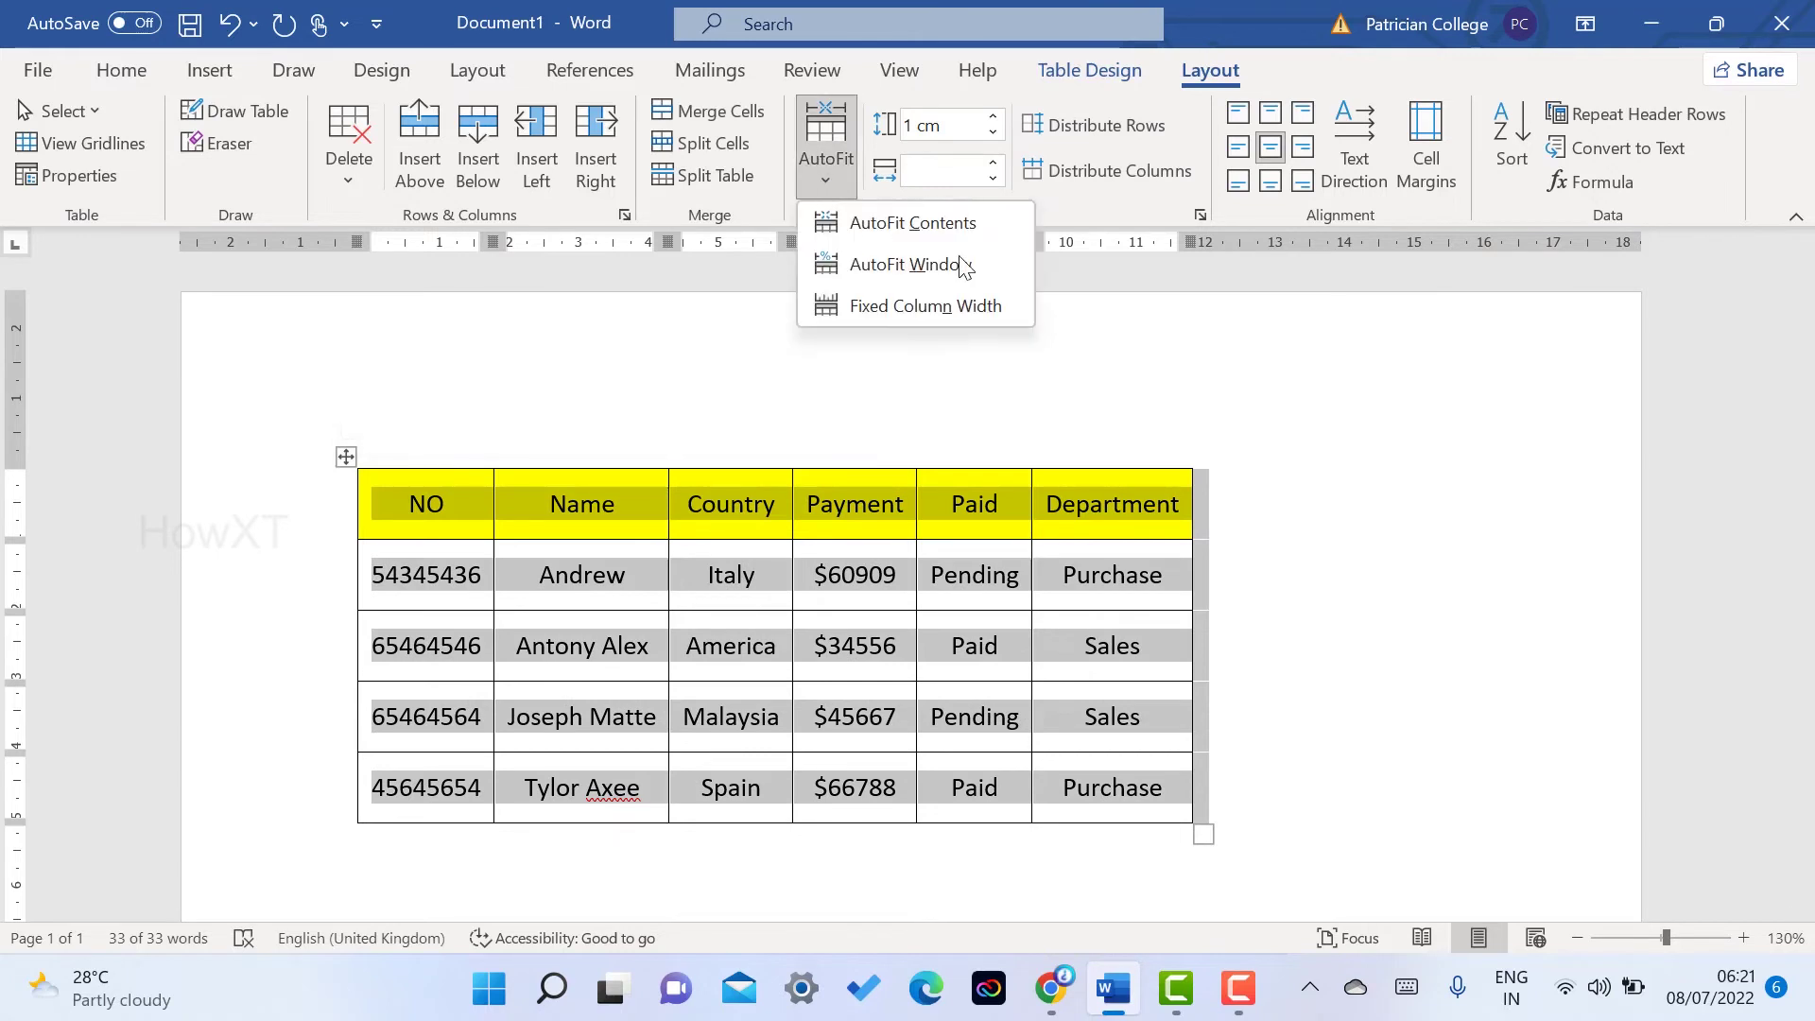
pyautogui.click(909, 265)
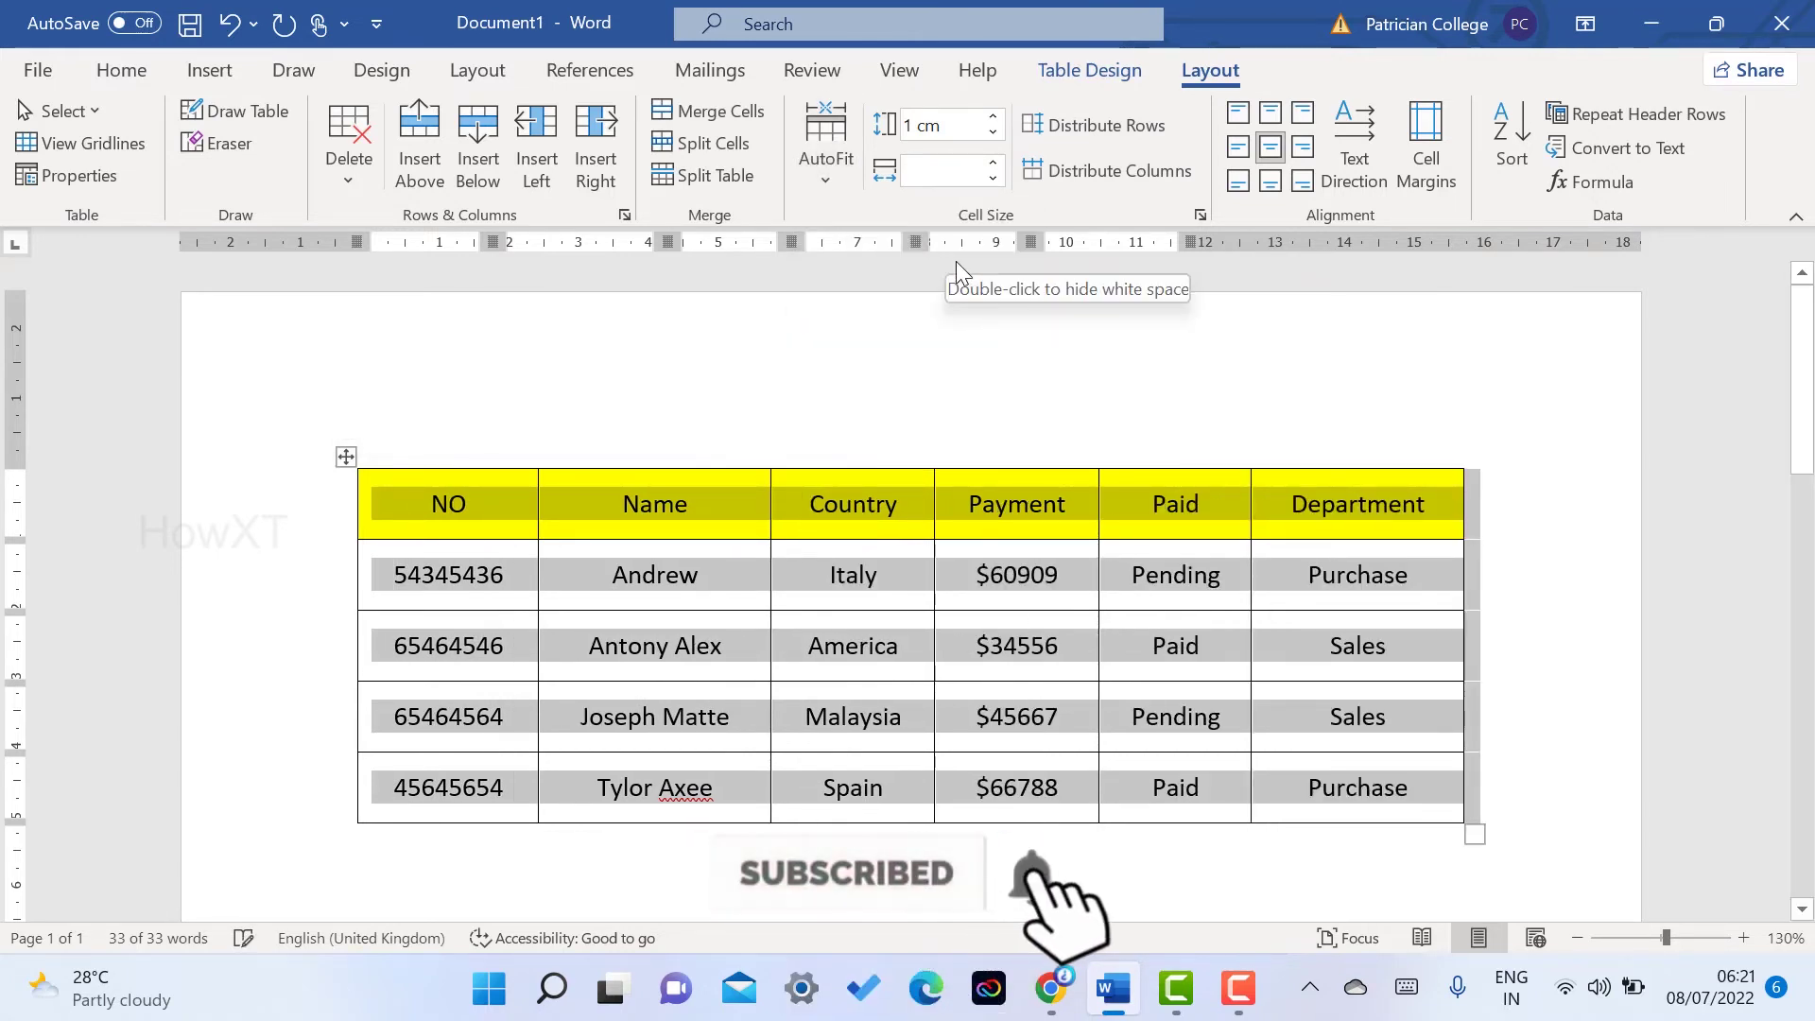
pyautogui.click(826, 156)
pyautogui.click(887, 306)
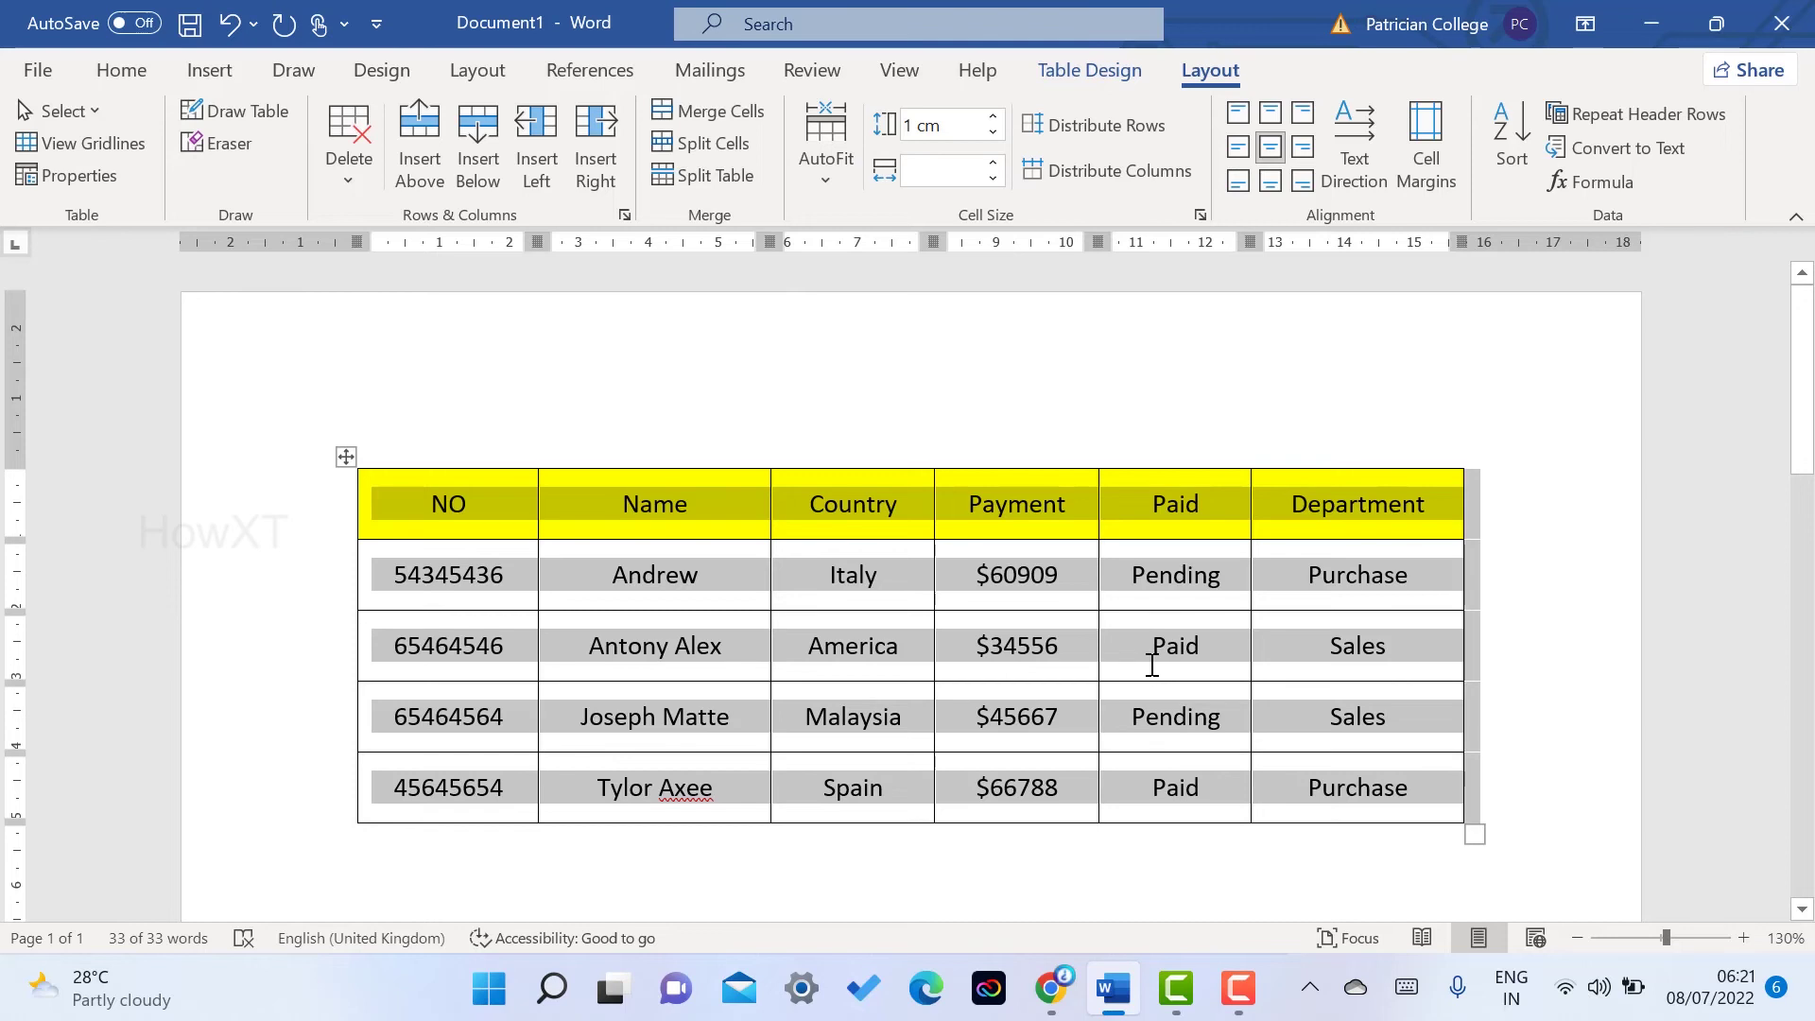
# Step: Apply the yellow banded grid style from the Table Styles gallery
pyautogui.click(1090, 70)
pyautogui.click(1066, 183)
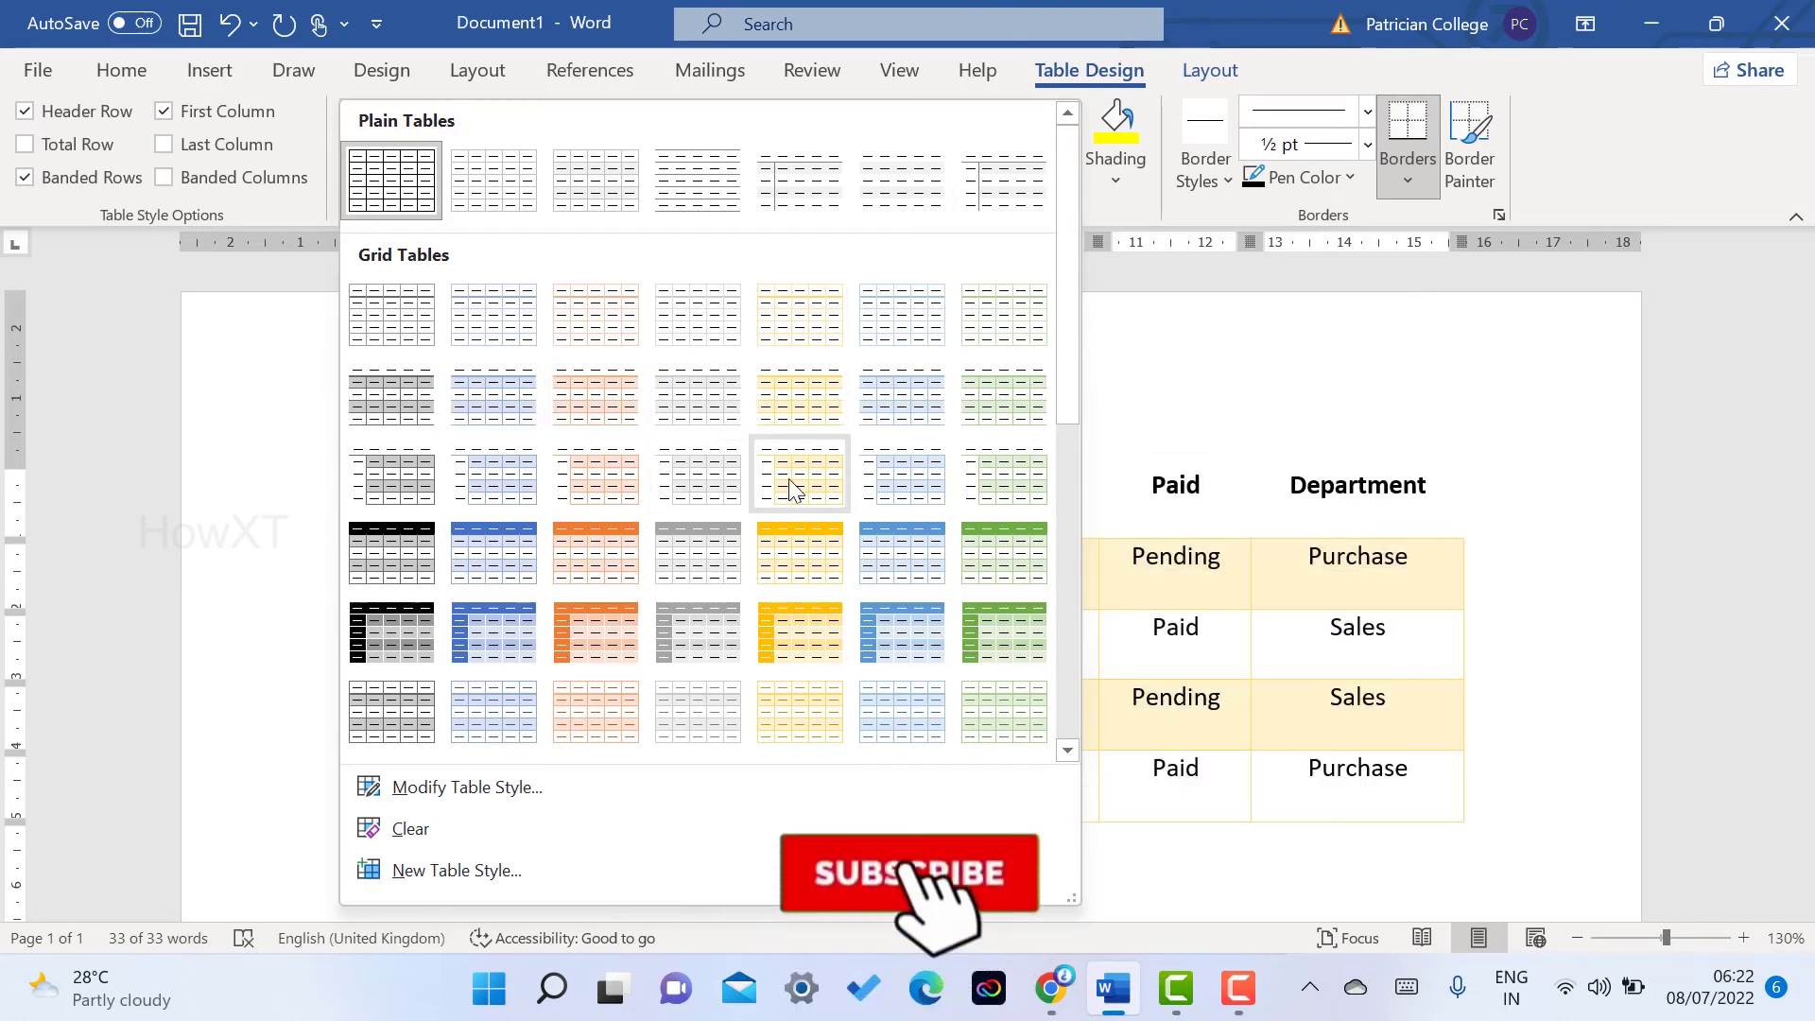
pyautogui.click(795, 490)
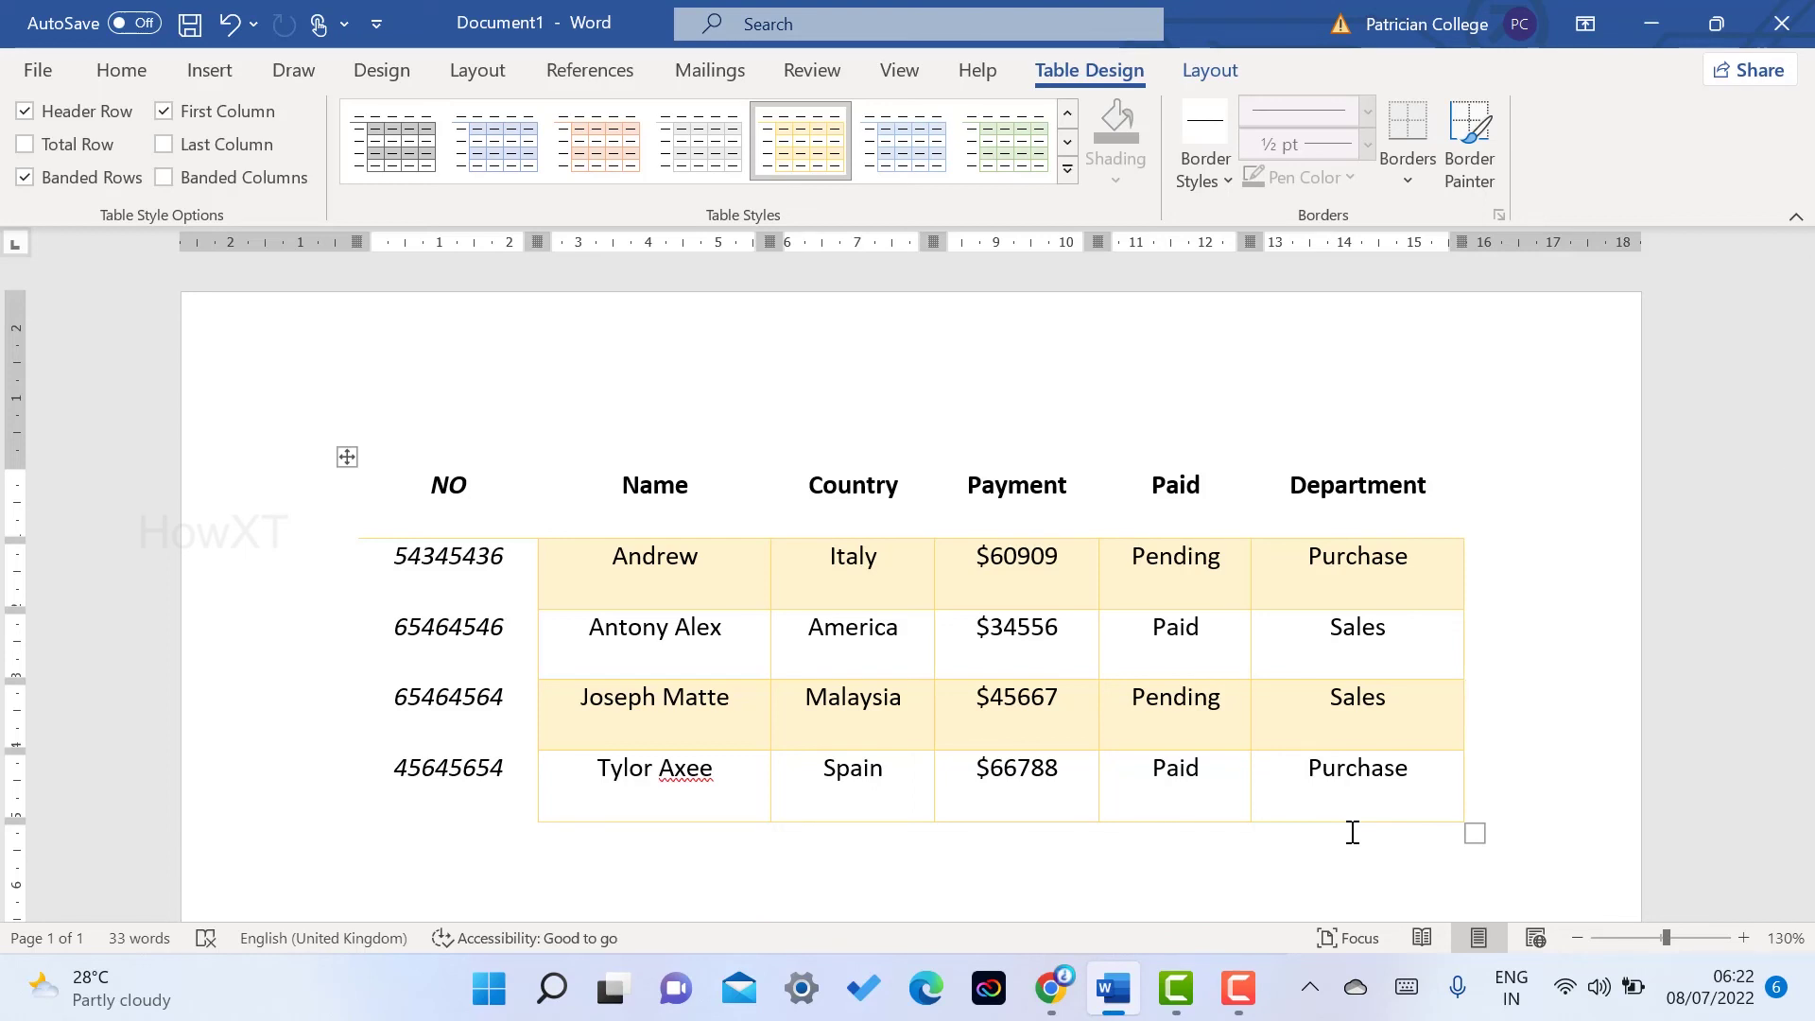
pyautogui.click(1211, 70)
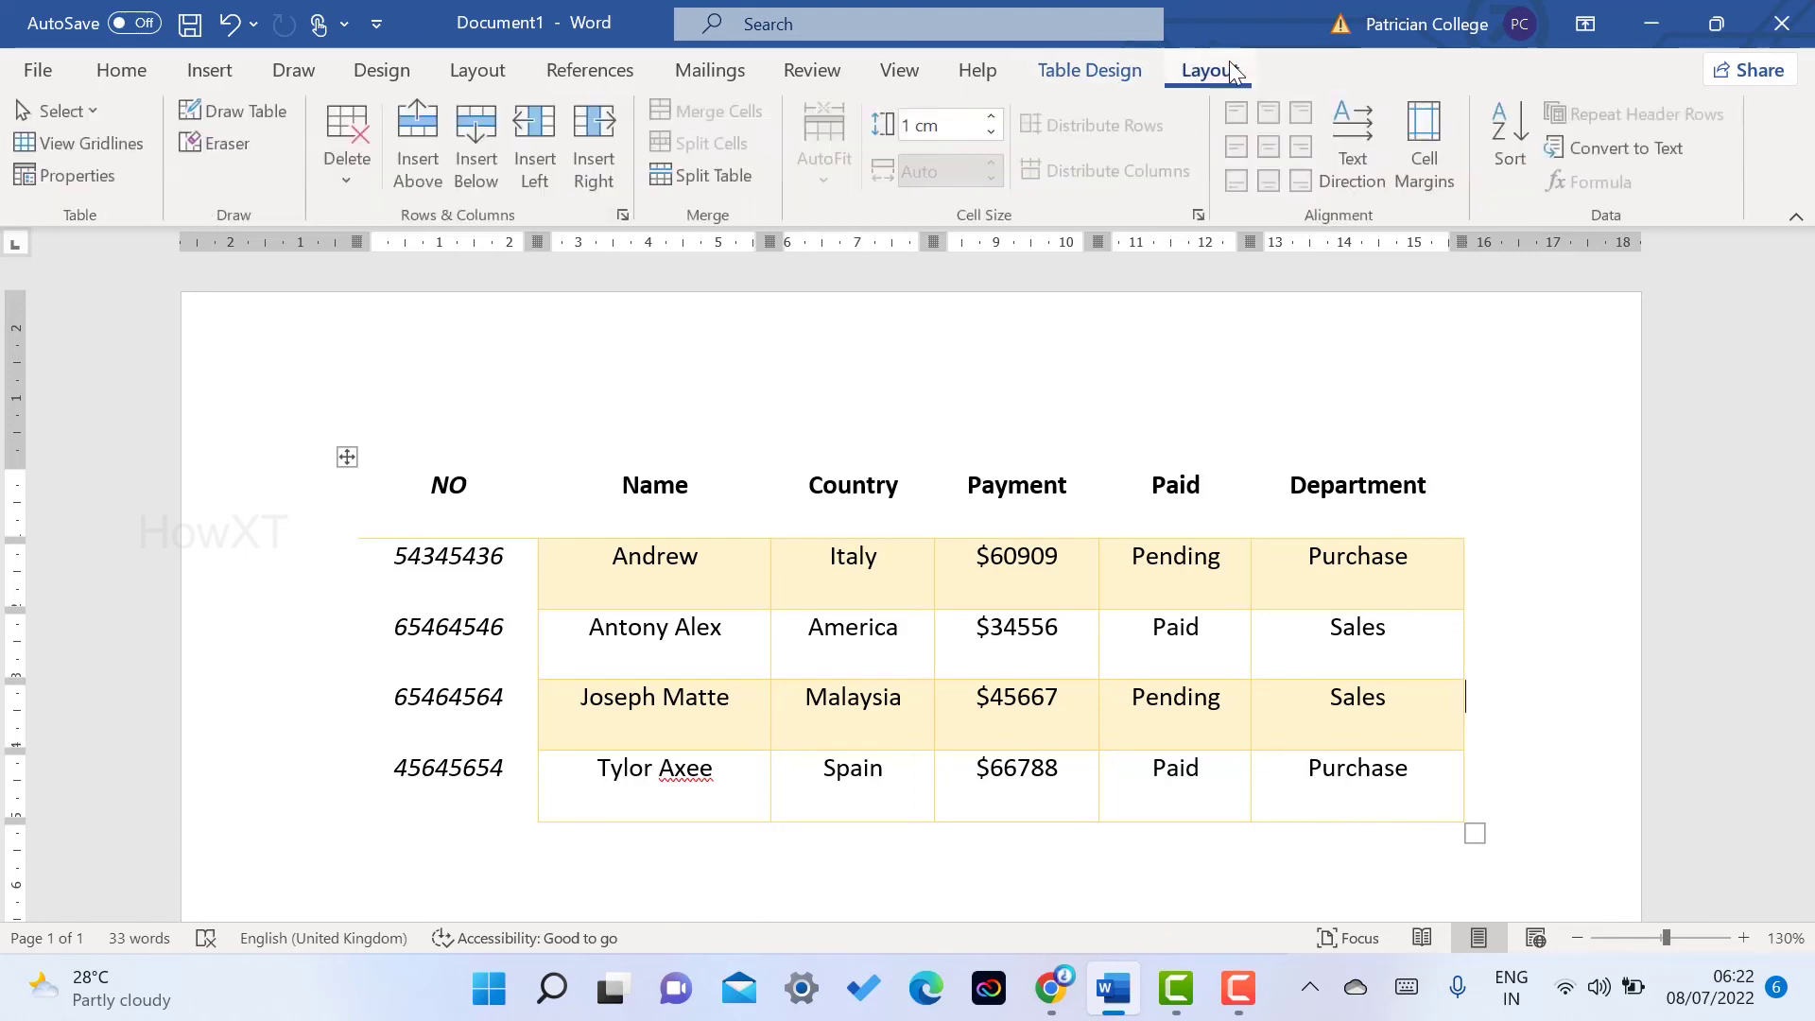